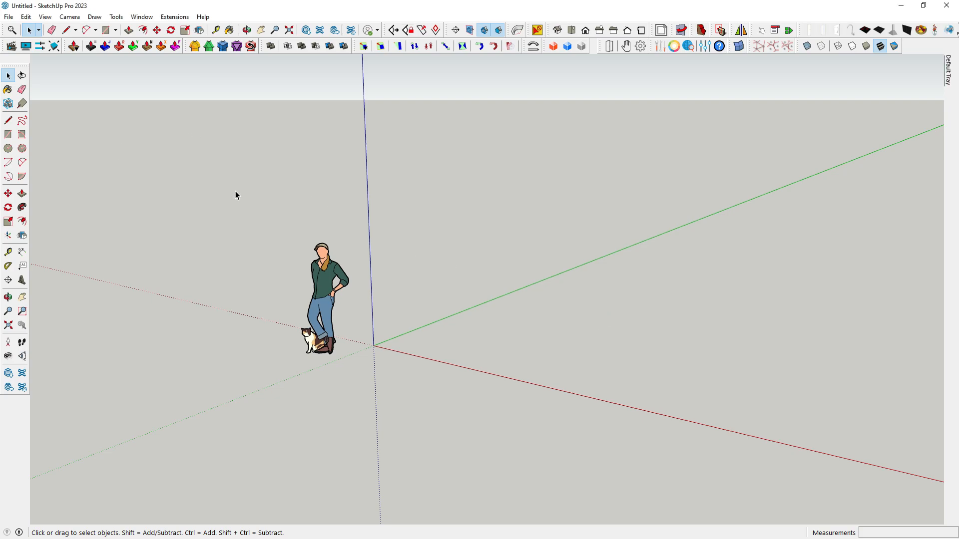
Add a scene that saves the current camera view of the standing figure.
{"action": "left_click", "coordinate": [43, 18]}
{"action": "mouse_move", "coordinate": [77, 200]}
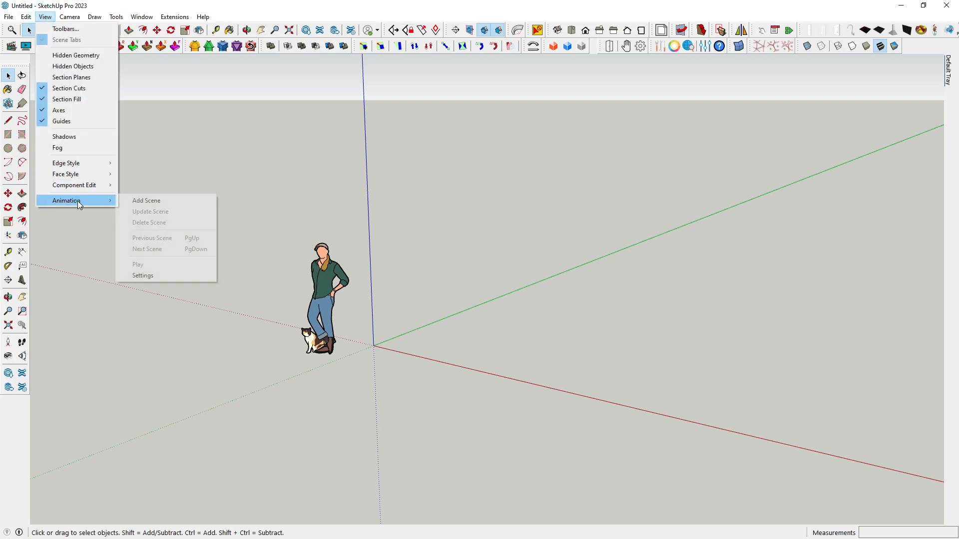
{"action": "left_click", "coordinate": [156, 201]}
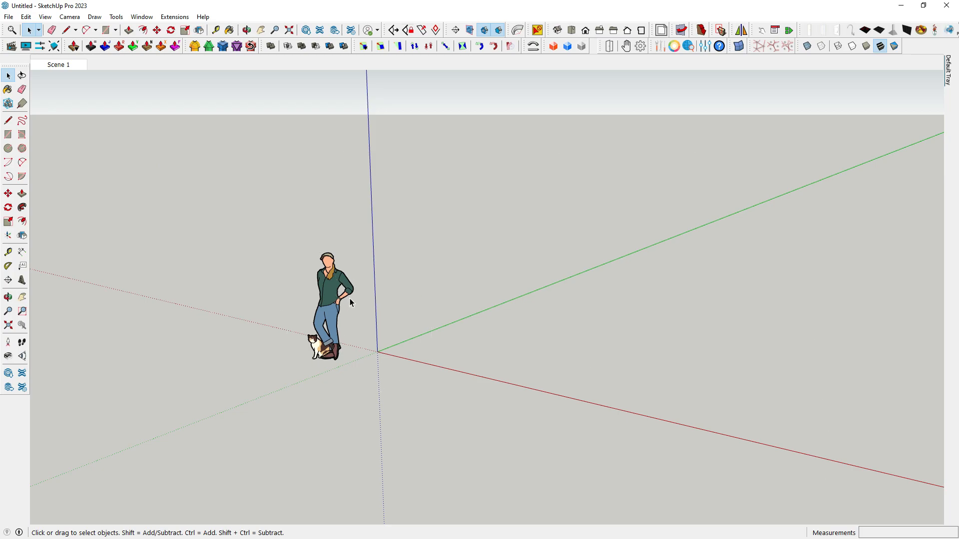
Move the view far away from the figure and recall the saved Scene 1 view.
{"action": "scroll", "coordinate": [350, 302], "scroll_direction": "down", "scroll_amount": 6}
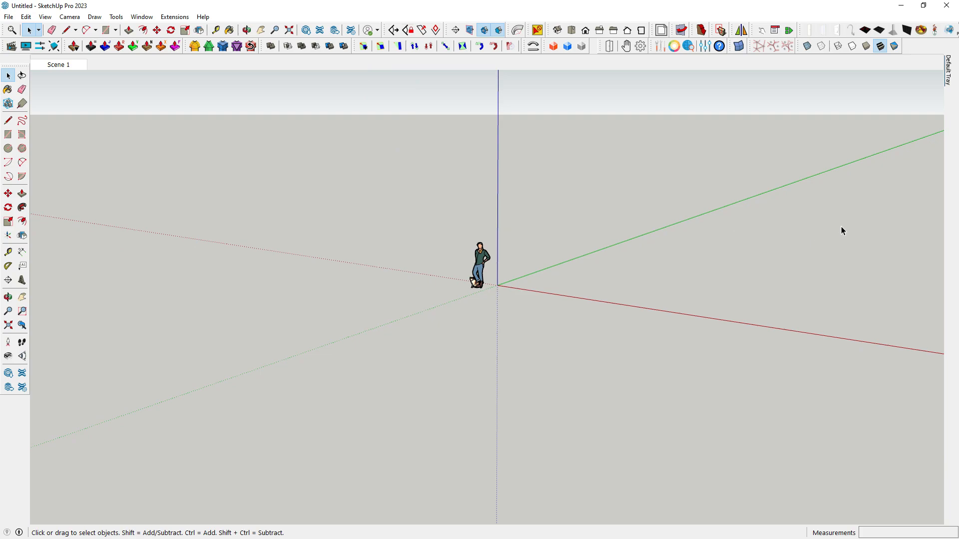
{"action": "scroll", "coordinate": [893, 235], "scroll_direction": "down", "scroll_amount": 5}
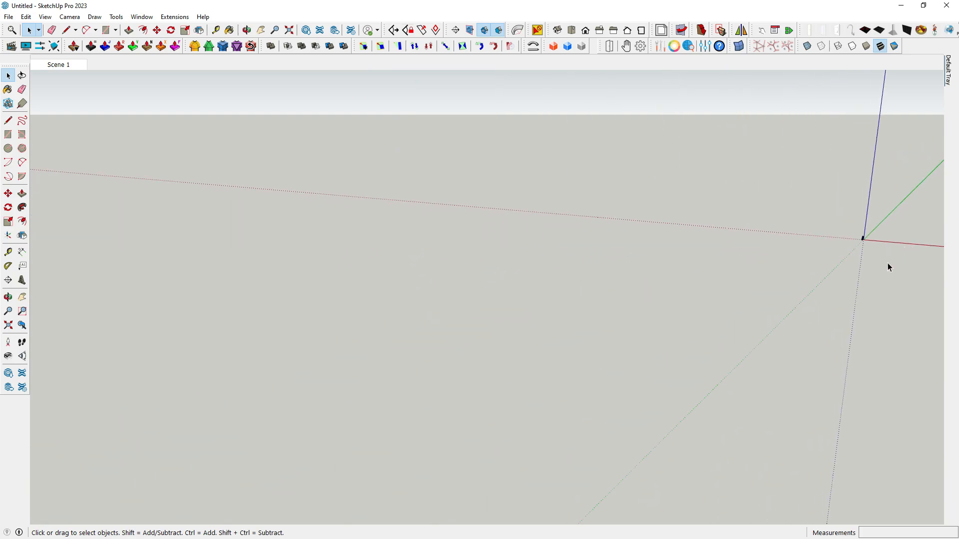
{"action": "scroll", "coordinate": [588, 397], "scroll_direction": "down", "scroll_amount": 6}
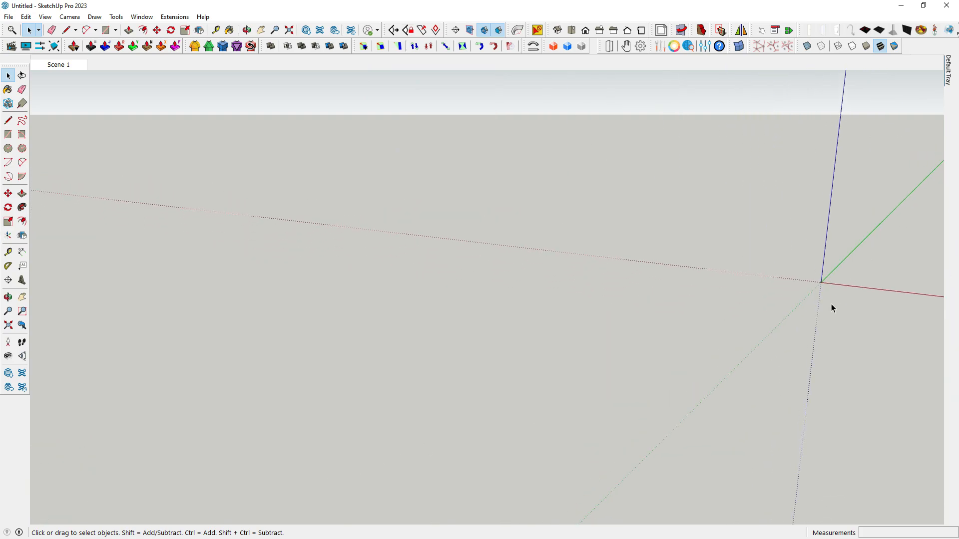
{"action": "scroll", "coordinate": [895, 266], "scroll_direction": "down", "scroll_amount": 2}
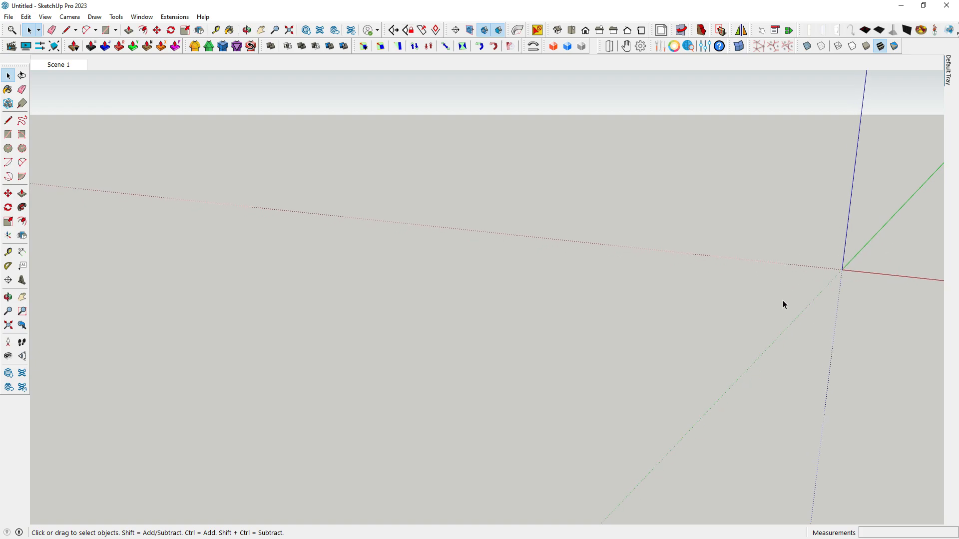
{"action": "scroll", "coordinate": [529, 361], "scroll_direction": "up", "scroll_amount": 3}
{"action": "scroll", "coordinate": [529, 360], "scroll_direction": "down", "scroll_amount": 4}
{"action": "scroll", "coordinate": [820, 290], "scroll_direction": "up", "scroll_amount": 4}
{"action": "scroll", "coordinate": [816, 286], "scroll_direction": "down", "scroll_amount": 4}
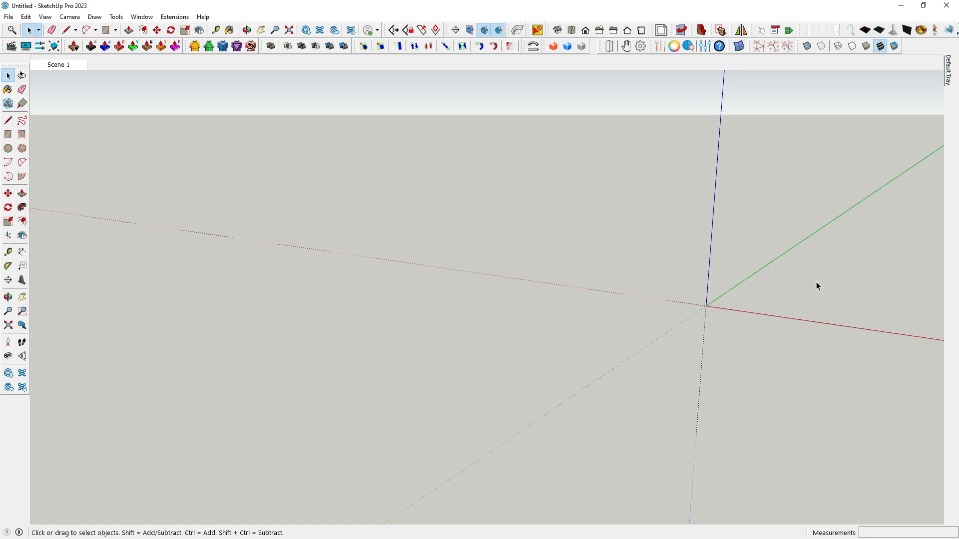
{"action": "scroll", "coordinate": [860, 271], "scroll_direction": "down", "scroll_amount": 2}
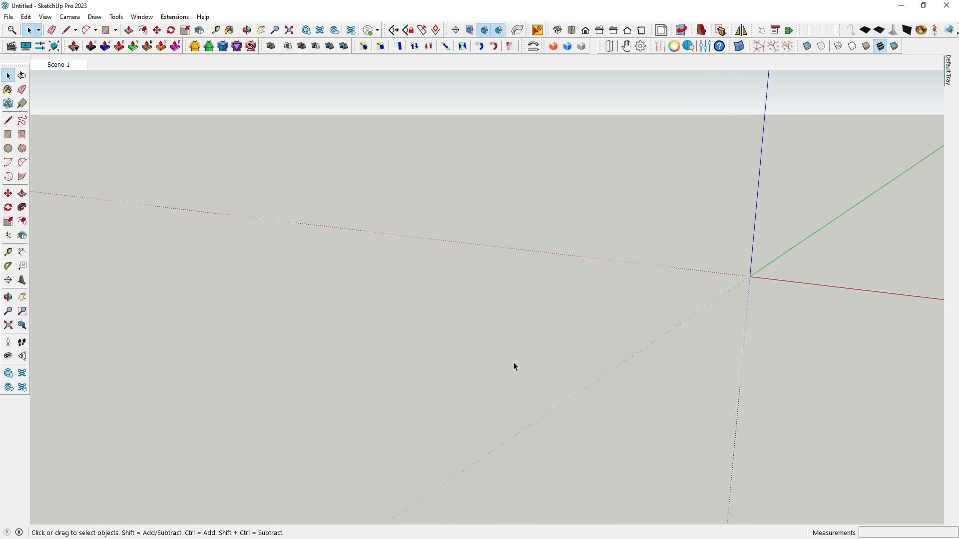
{"action": "left_click", "coordinate": [69, 65]}
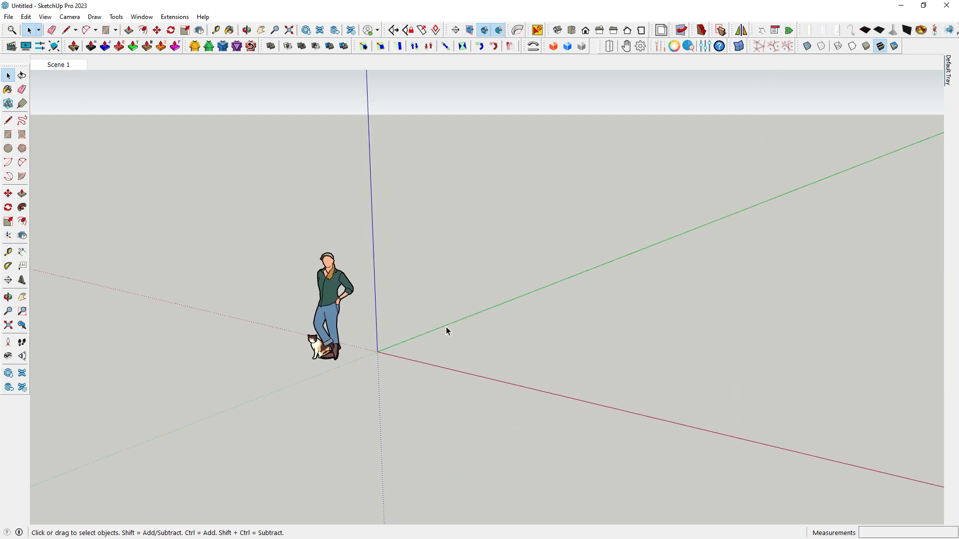
{"action": "scroll", "coordinate": [300, 314], "scroll_direction": "down", "scroll_amount": 2}
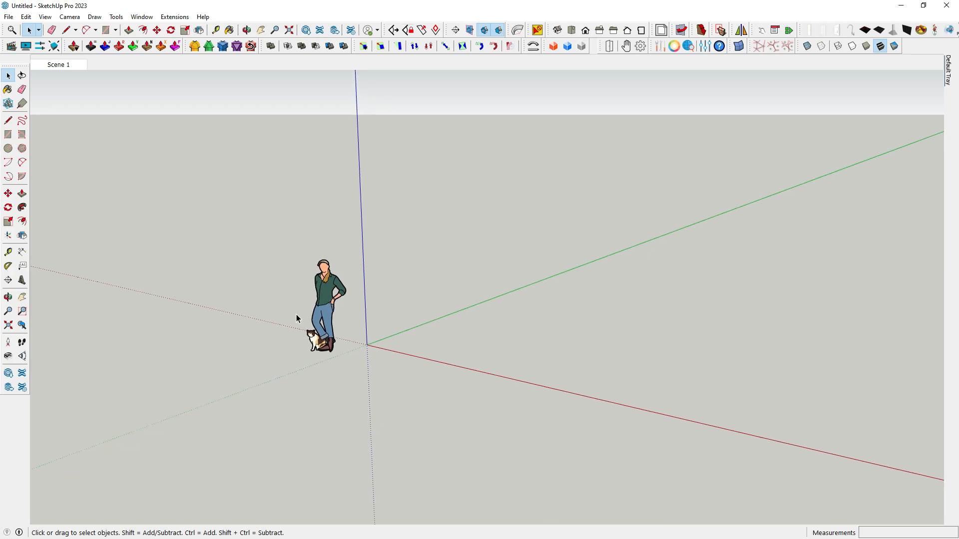
{"action": "scroll", "coordinate": [366, 334], "scroll_direction": "up", "scroll_amount": 3}
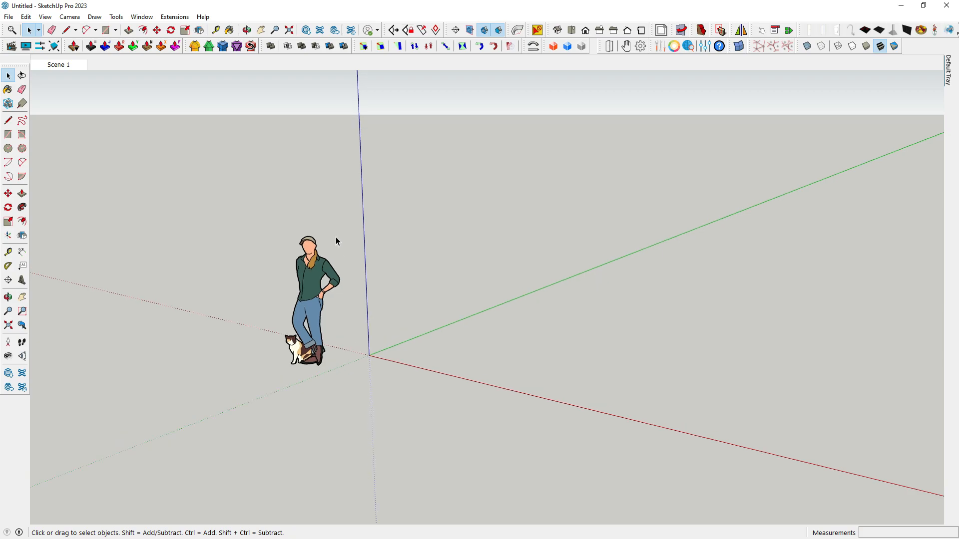
{"action": "scroll", "coordinate": [336, 240], "scroll_direction": "up", "scroll_amount": 3}
{"action": "scroll", "coordinate": [344, 320], "scroll_direction": "up", "scroll_amount": 2}
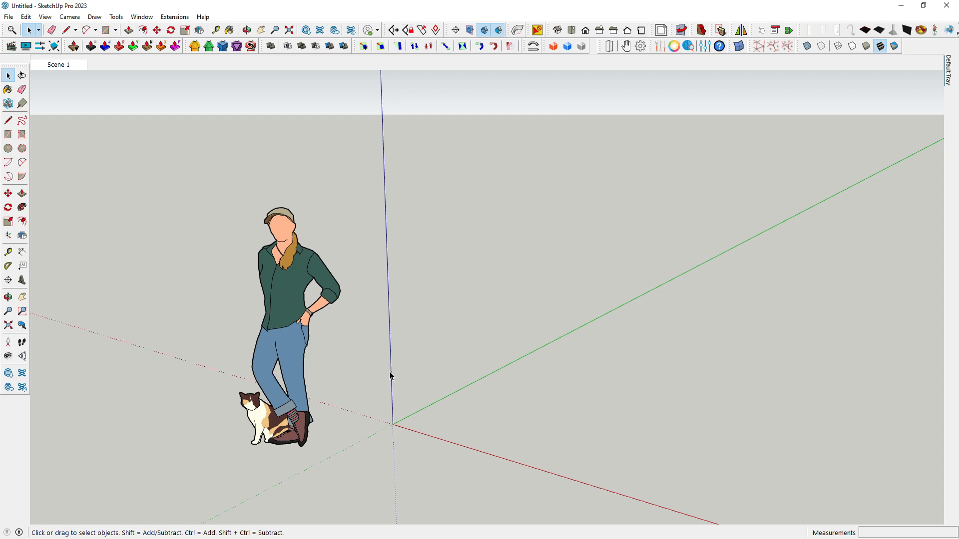
Open the Dressing unit model.
{"action": "left_click", "coordinate": [8, 17]}
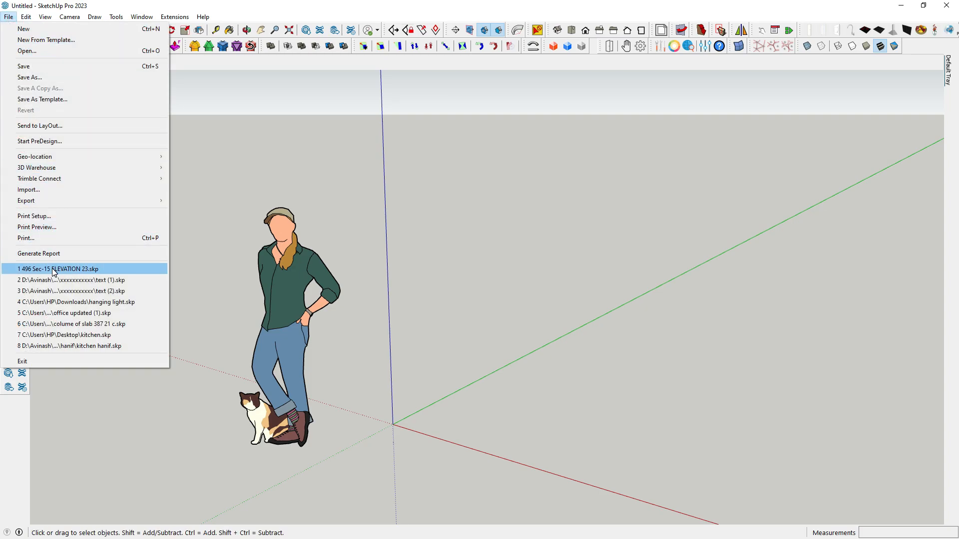
{"action": "left_click", "coordinate": [634, 314]}
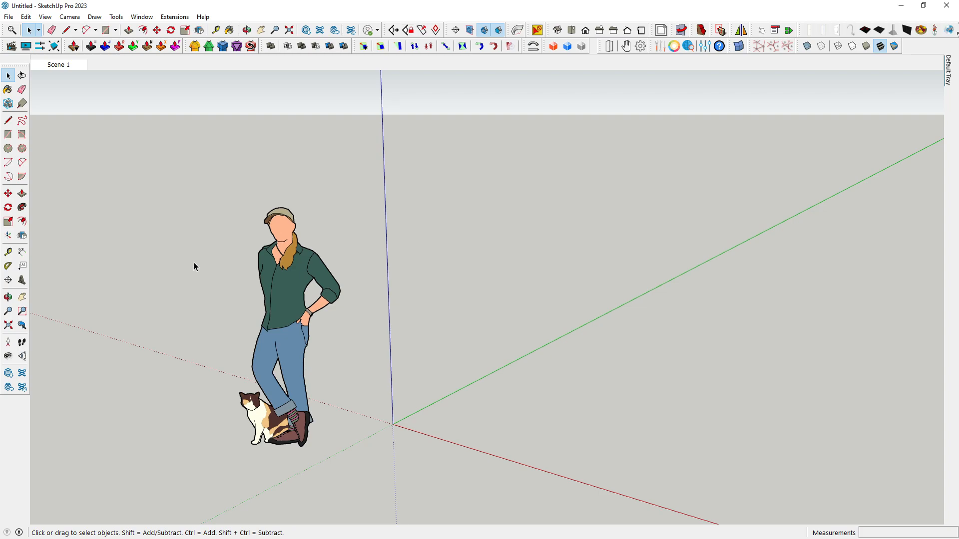
{"action": "left_click", "coordinate": [147, 225]}
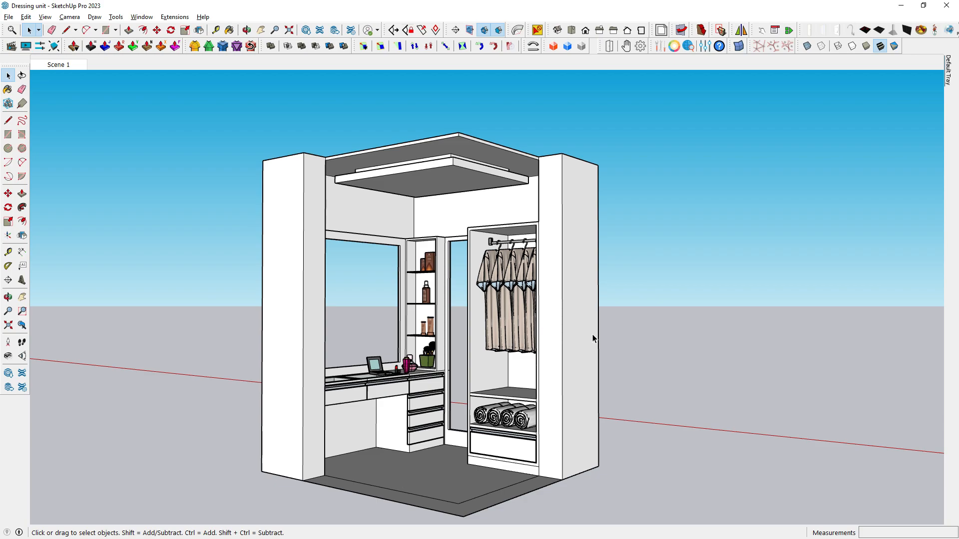
{"action": "scroll", "coordinate": [457, 440], "scroll_direction": "down", "scroll_amount": 1}
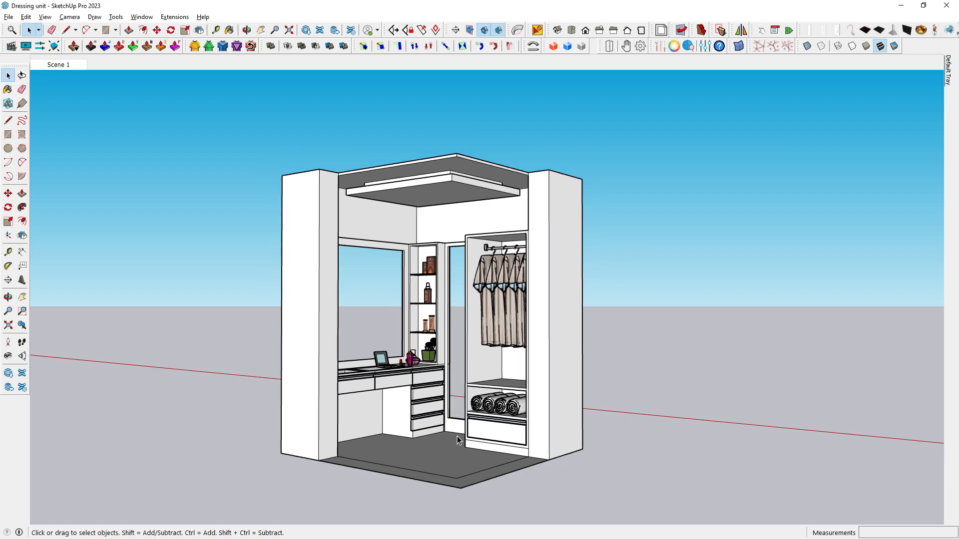
{"action": "scroll", "coordinate": [457, 440], "scroll_direction": "up", "scroll_amount": 1}
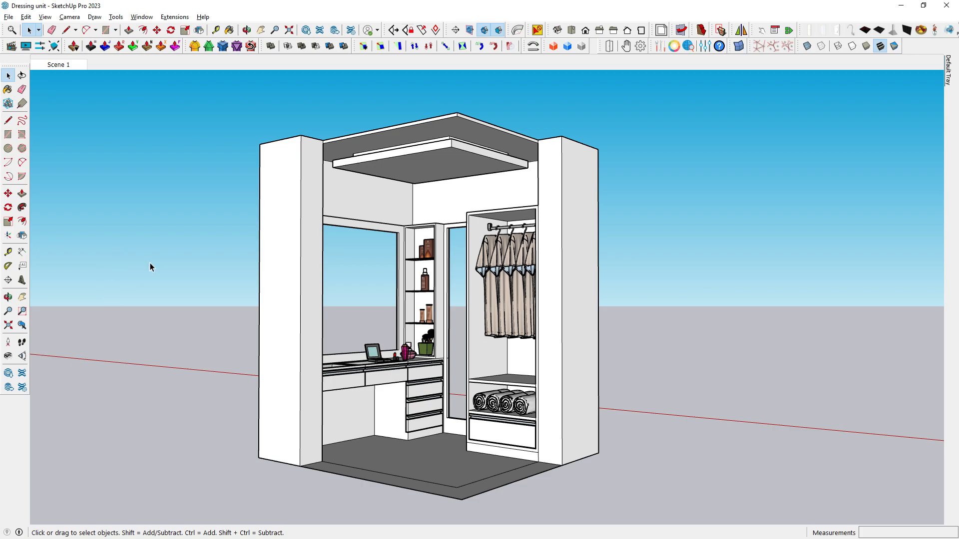
Start a 2D graphic export of the model with the file name Dressing unit and the JPEG Image (*.jpg) format.
{"action": "left_click", "coordinate": [9, 17]}
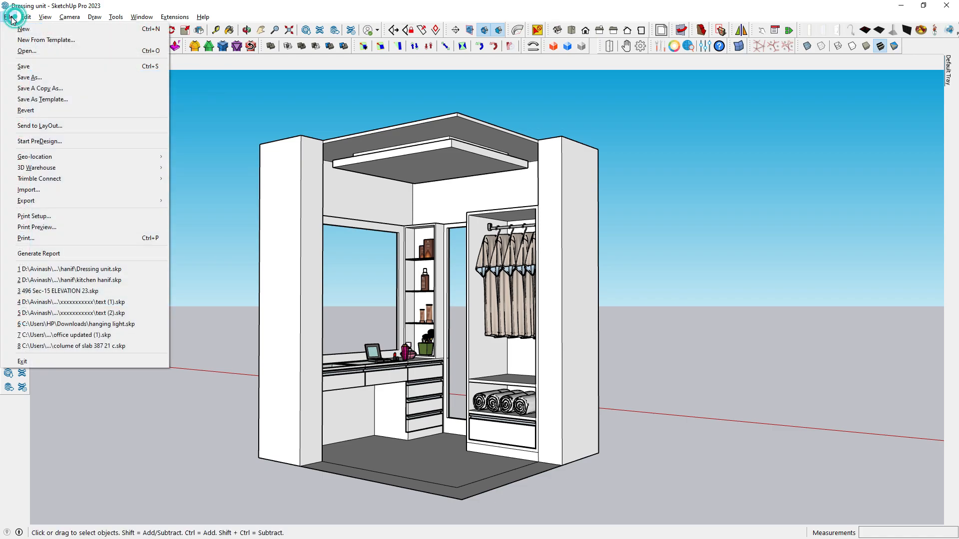
{"action": "left_click", "coordinate": [31, 201]}
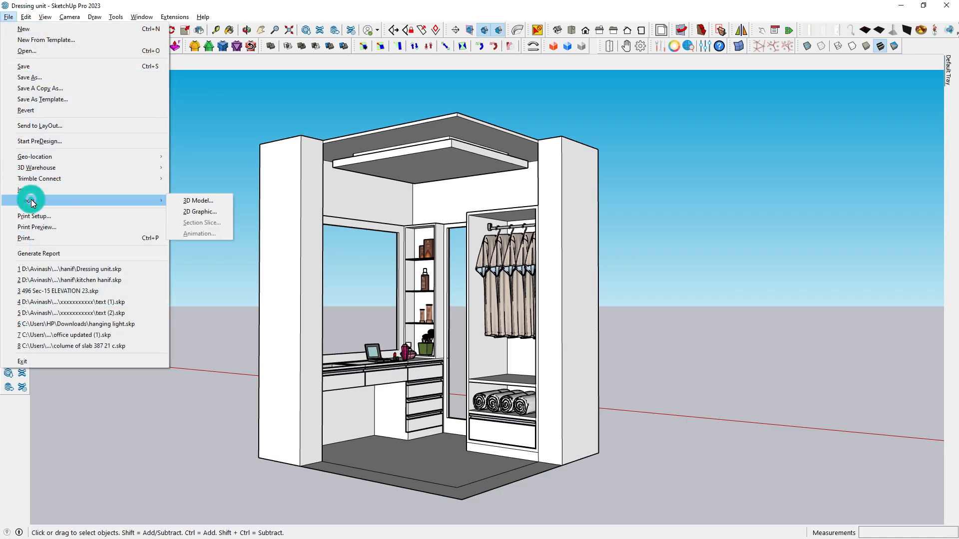
{"action": "left_click", "coordinate": [196, 212]}
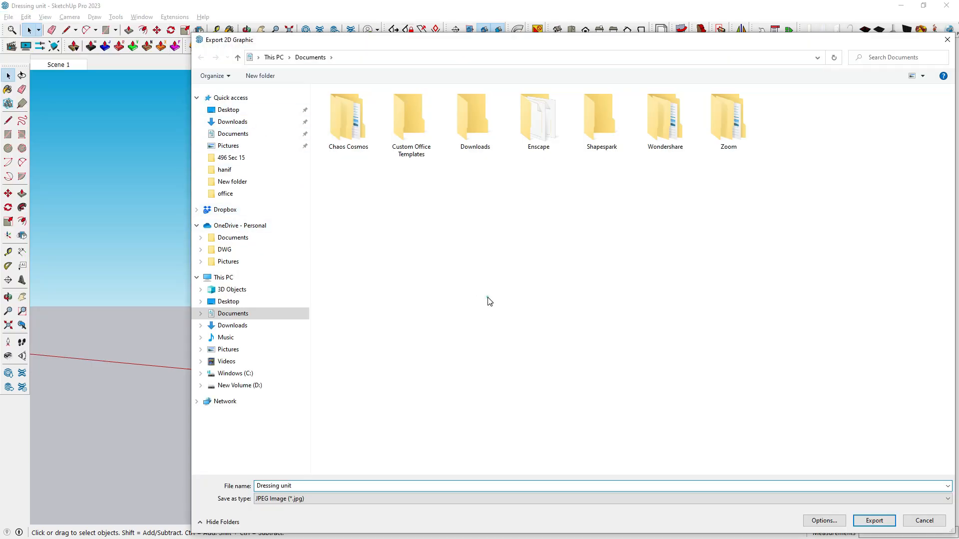
{"action": "left_click", "coordinate": [330, 487]}
{"action": "double_click", "coordinate": [330, 486]}
{"action": "left_click", "coordinate": [330, 486]}
{"action": "left_click", "coordinate": [425, 400]}
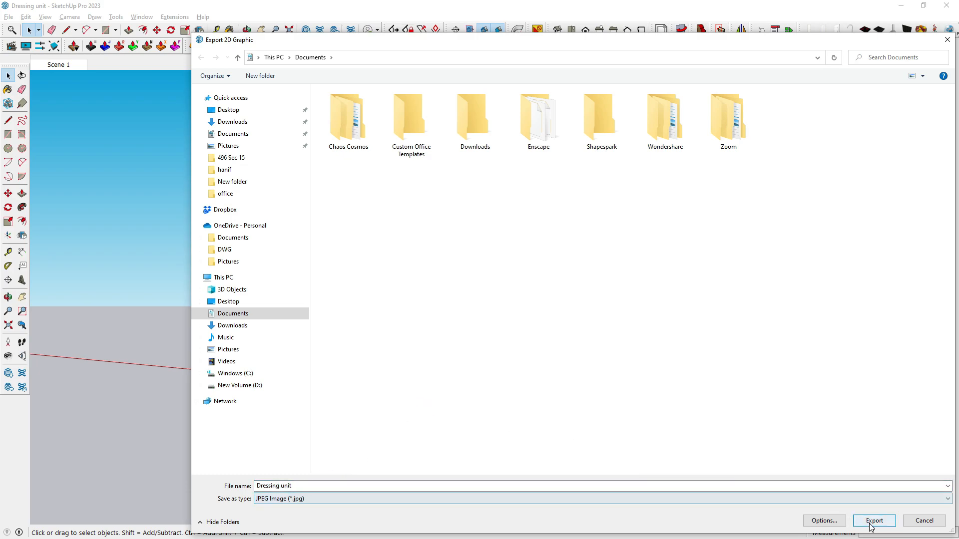
{"action": "left_click", "coordinate": [327, 504]}
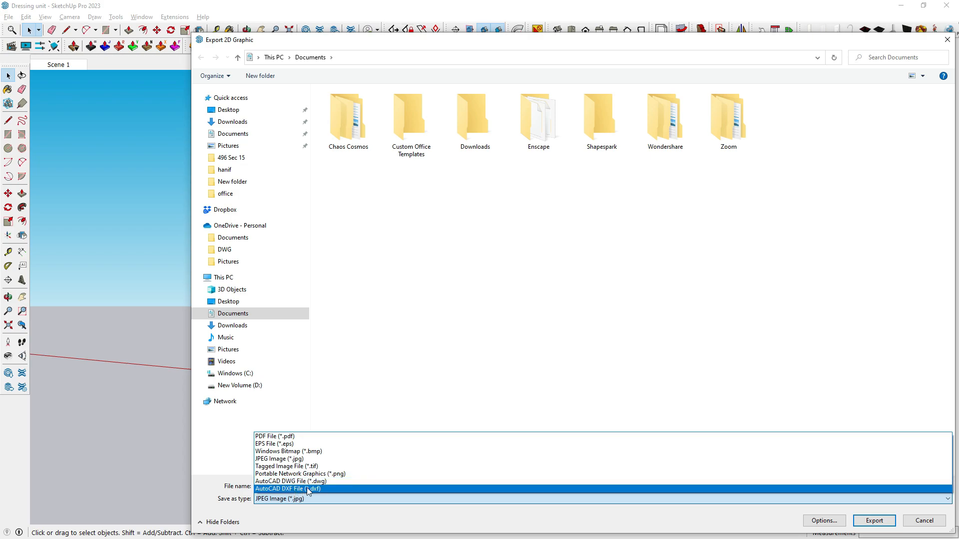
{"action": "left_click", "coordinate": [323, 499]}
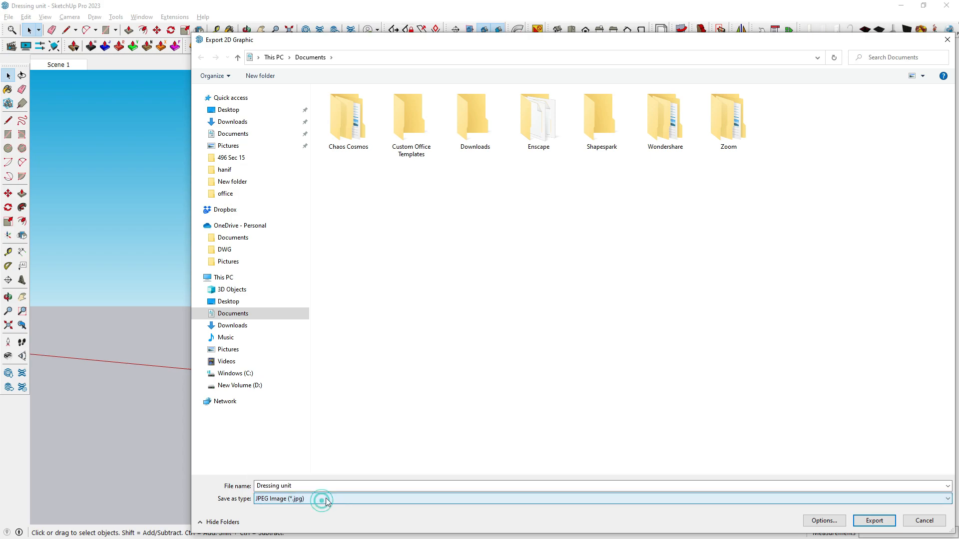
Set the export image width to 5500 pixels with Use view size off, and export the image to the Documents folder.
{"action": "left_click", "coordinate": [829, 522]}
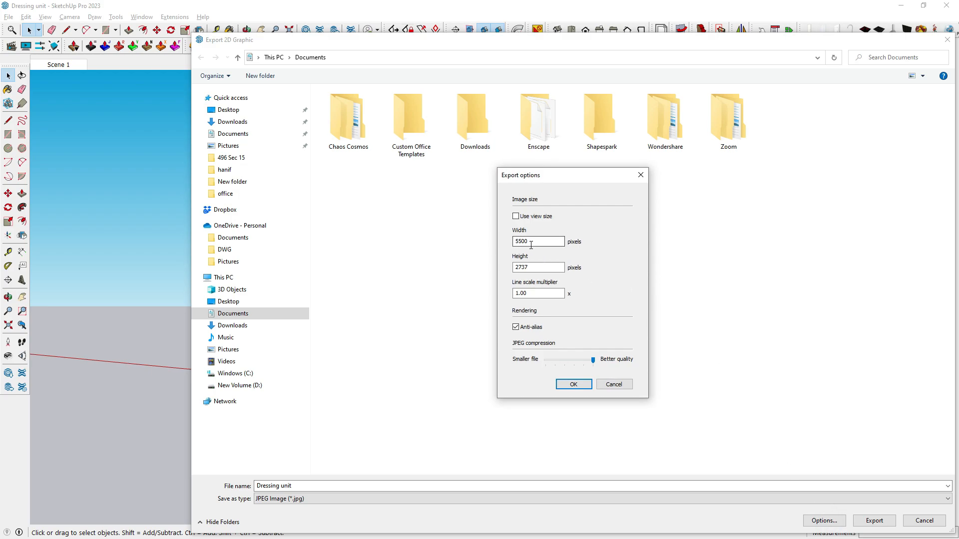
{"action": "left_click", "coordinate": [517, 216]}
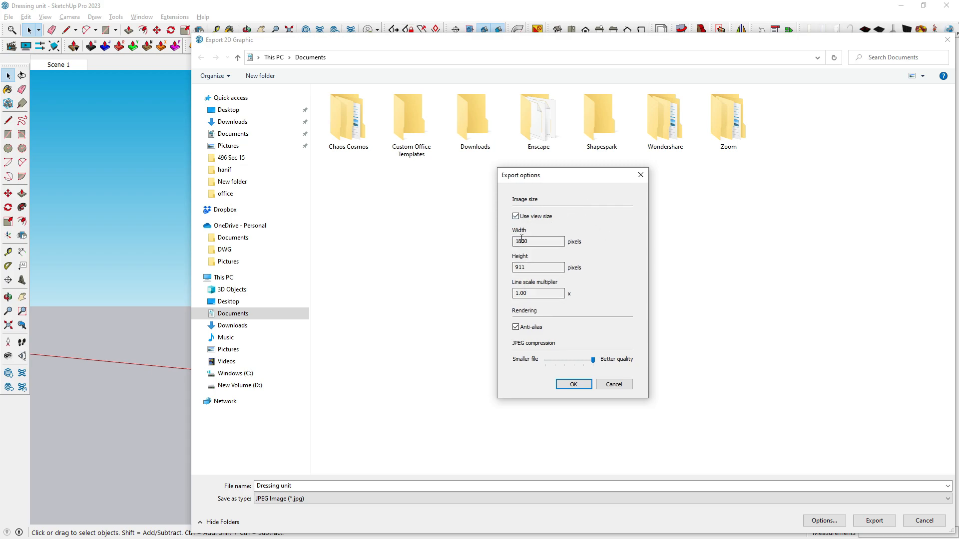
{"action": "left_click", "coordinate": [515, 216]}
{"action": "left_click", "coordinate": [532, 241]}
{"action": "double_click", "coordinate": [530, 241]}
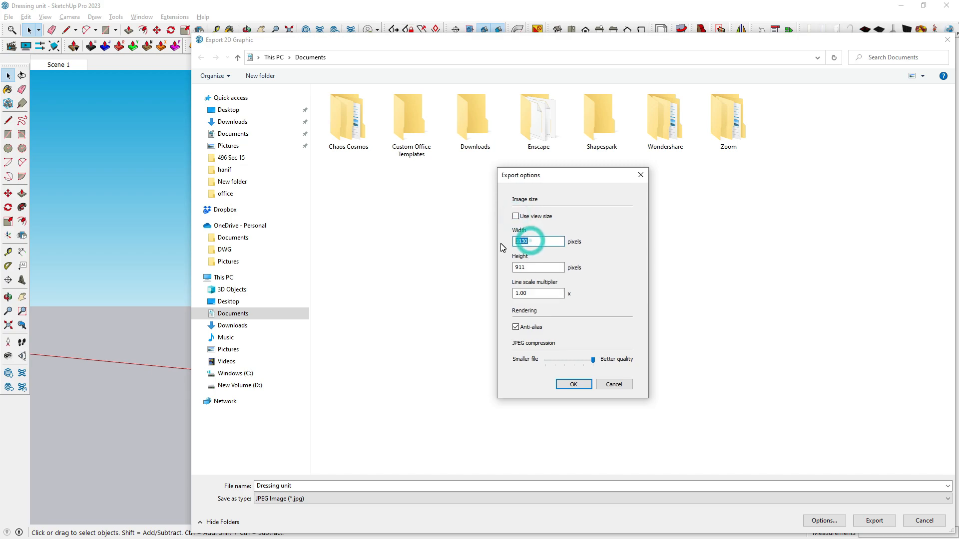
{"action": "type", "text": "5500"}
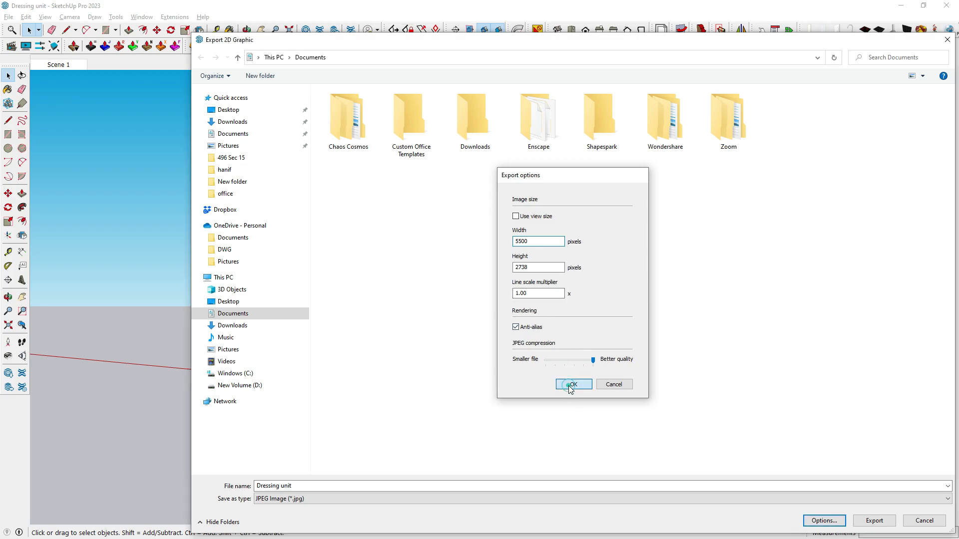
{"action": "left_click", "coordinate": [574, 386]}
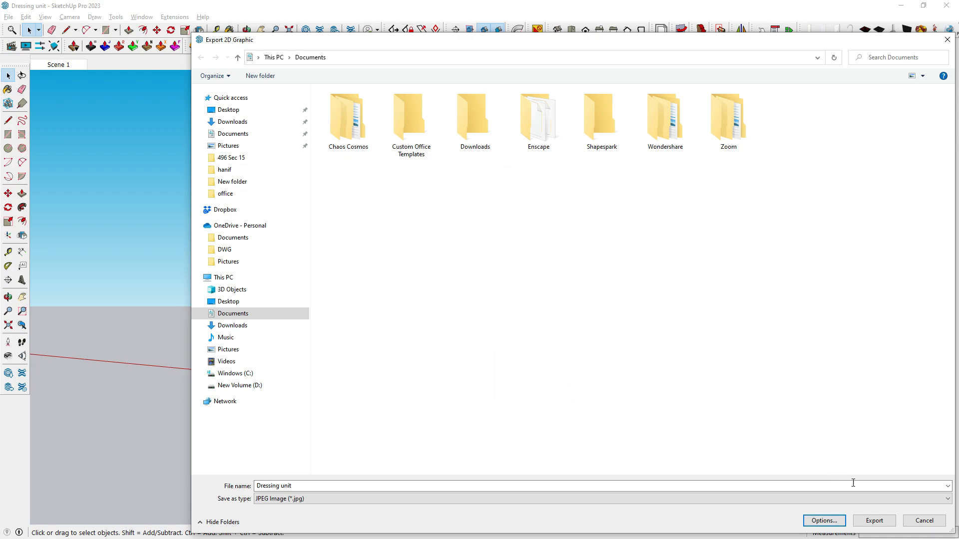
{"action": "left_click", "coordinate": [874, 521]}
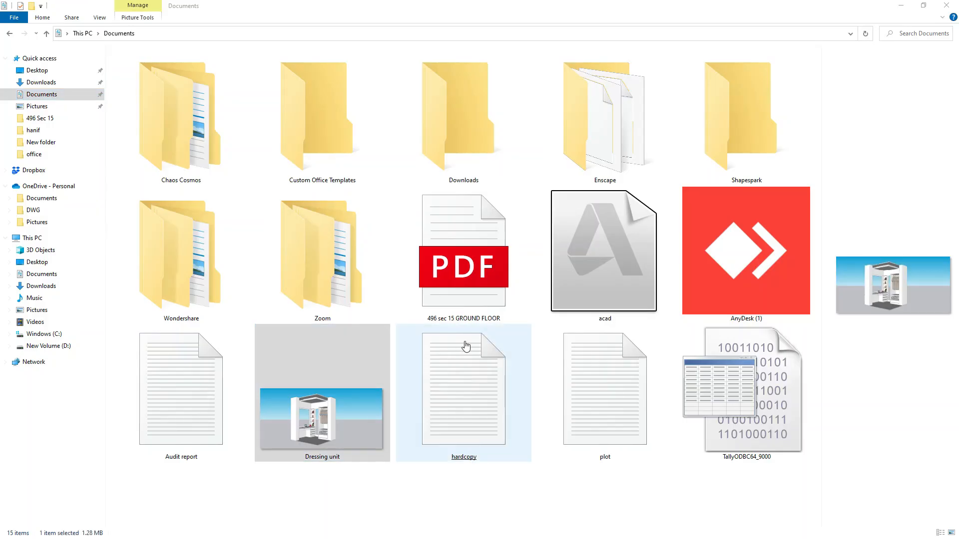
Open the exported Dressing unit image, examine the sharpness of the shelves and hanging clothes up close, and close it.
{"action": "key", "text": "Return"}
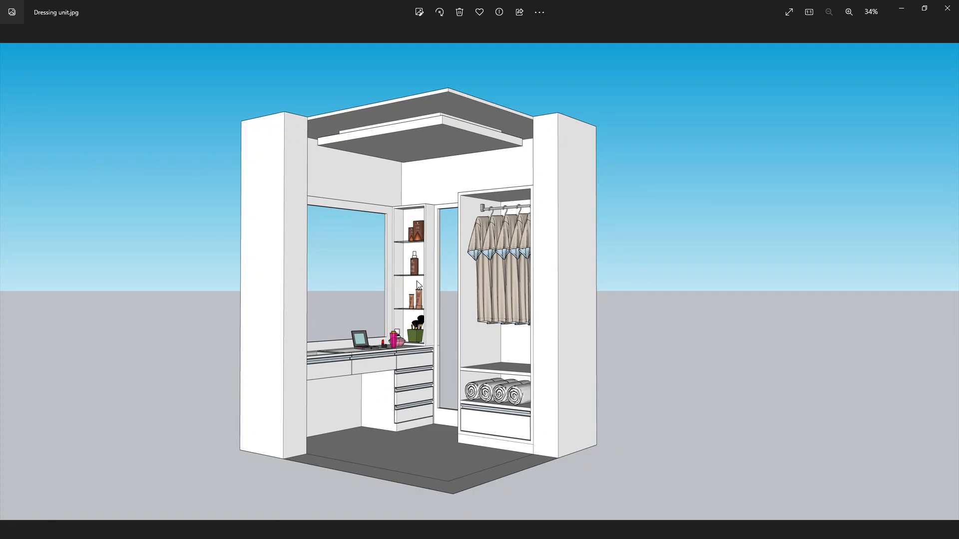
{"action": "scroll", "coordinate": [461, 302], "scroll_direction": "up", "scroll_amount": 3}
{"action": "scroll", "coordinate": [461, 301], "scroll_direction": "down", "scroll_amount": 8}
{"action": "scroll", "coordinate": [434, 315], "scroll_direction": "up", "scroll_amount": 10}
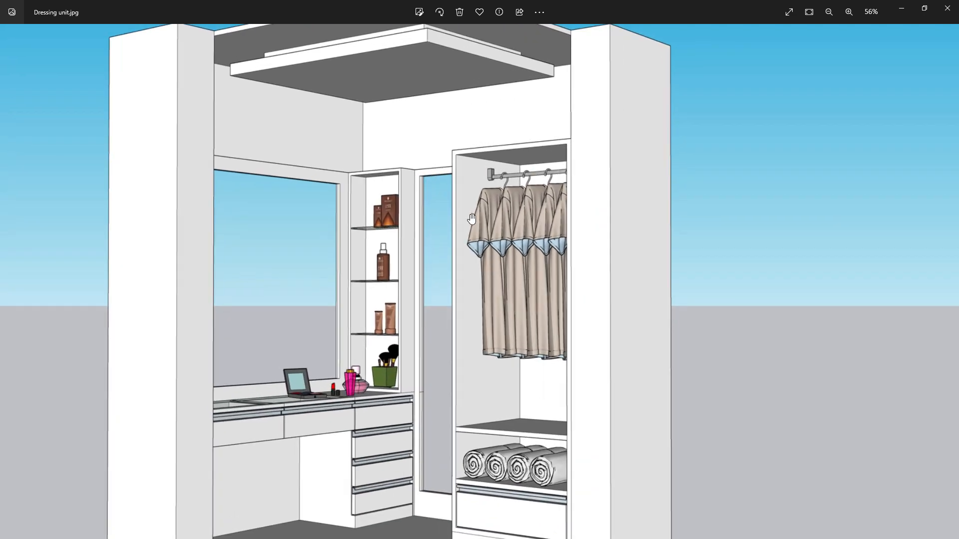
{"action": "scroll", "coordinate": [476, 188], "scroll_direction": "up", "scroll_amount": 4}
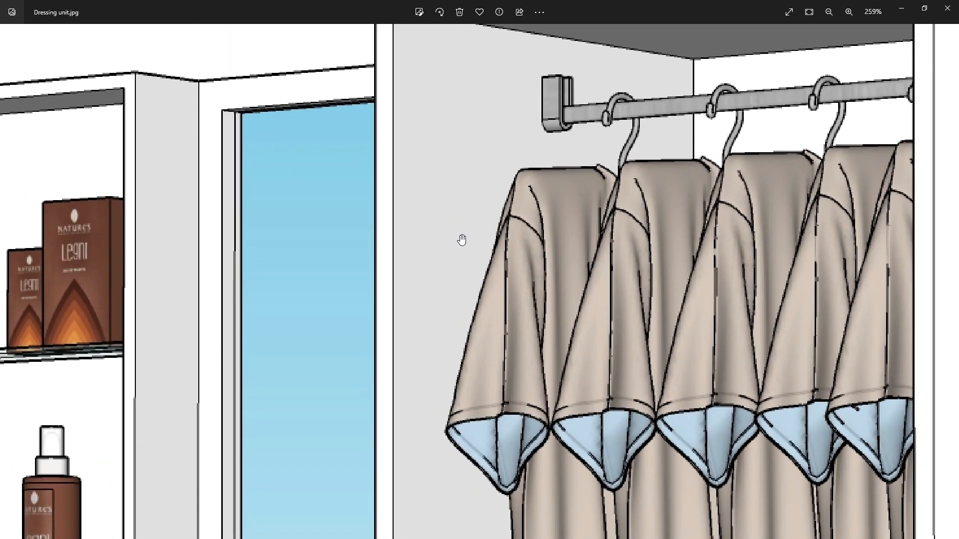
{"action": "scroll", "coordinate": [509, 280], "scroll_direction": "up", "scroll_amount": 1}
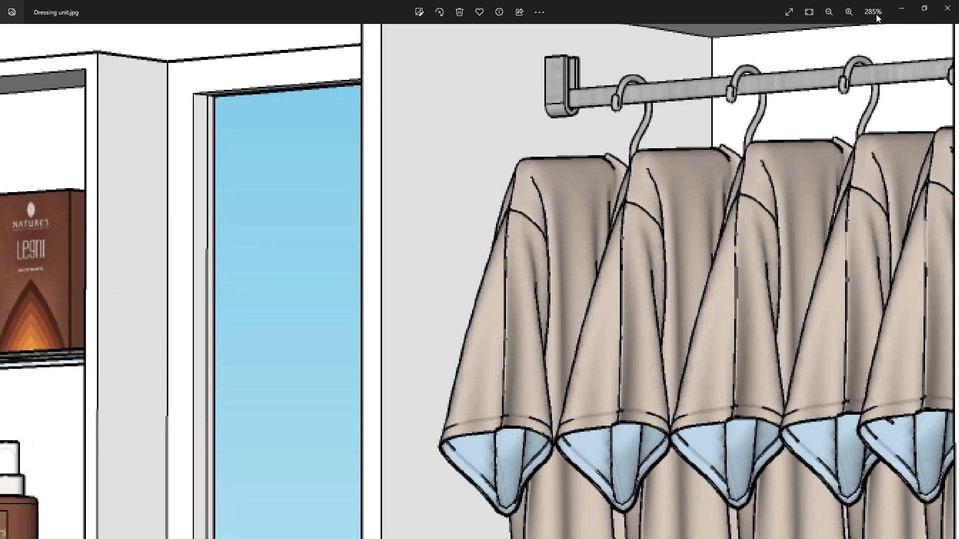
{"action": "scroll", "coordinate": [519, 270], "scroll_direction": "down", "scroll_amount": 10}
{"action": "scroll", "coordinate": [608, 239], "scroll_direction": "down", "scroll_amount": 8}
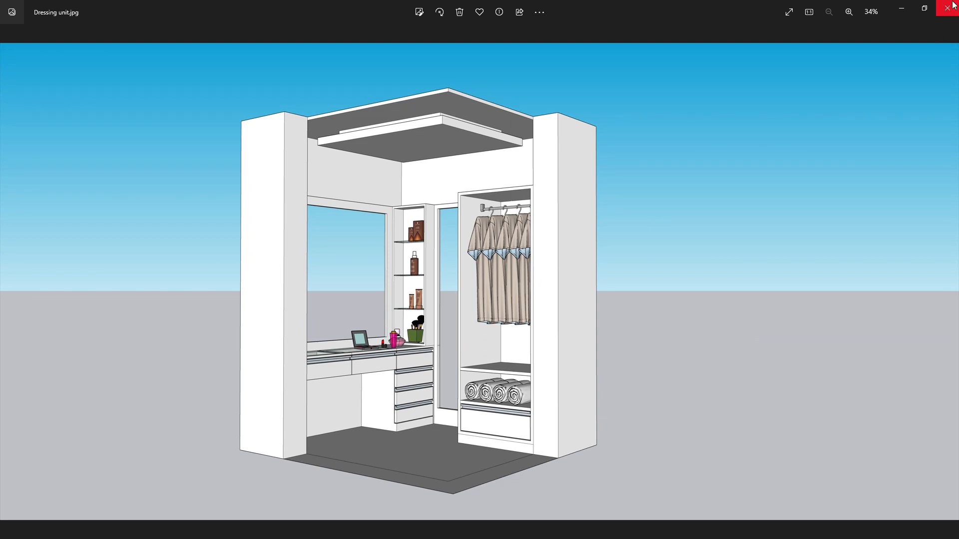
{"action": "left_click", "coordinate": [945, 9]}
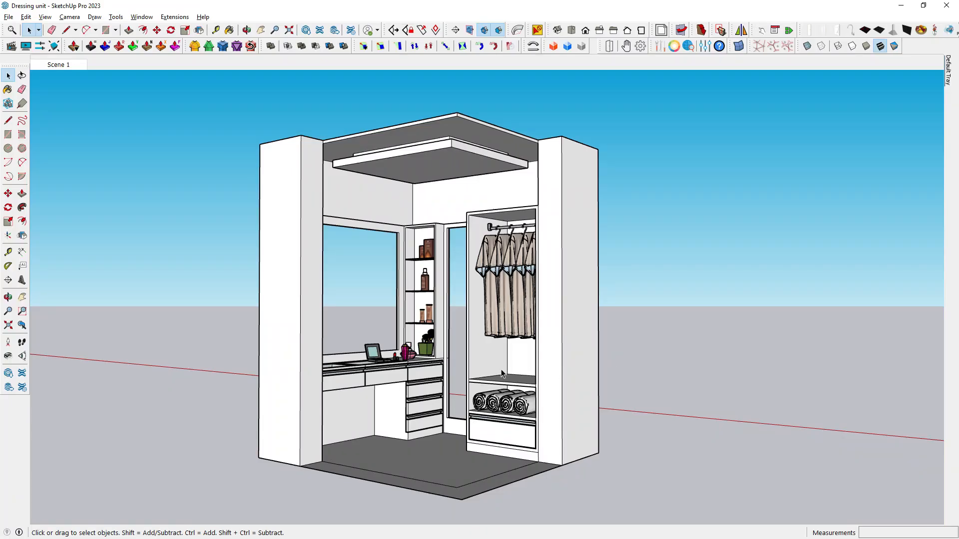
Draw a 10' by 10' rectangle on the ground beside the dressing unit.
{"action": "middle_click_drag", "start_coordinate": [310, 483], "coordinate": [457, 293]}
{"action": "scroll", "coordinate": [457, 289], "scroll_direction": "down", "scroll_amount": 4}
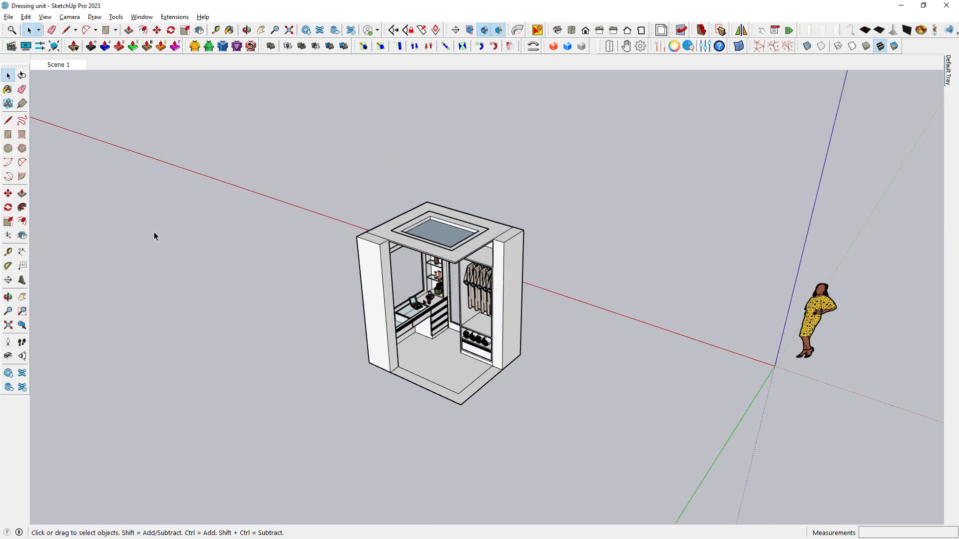
{"action": "left_click", "coordinate": [9, 135]}
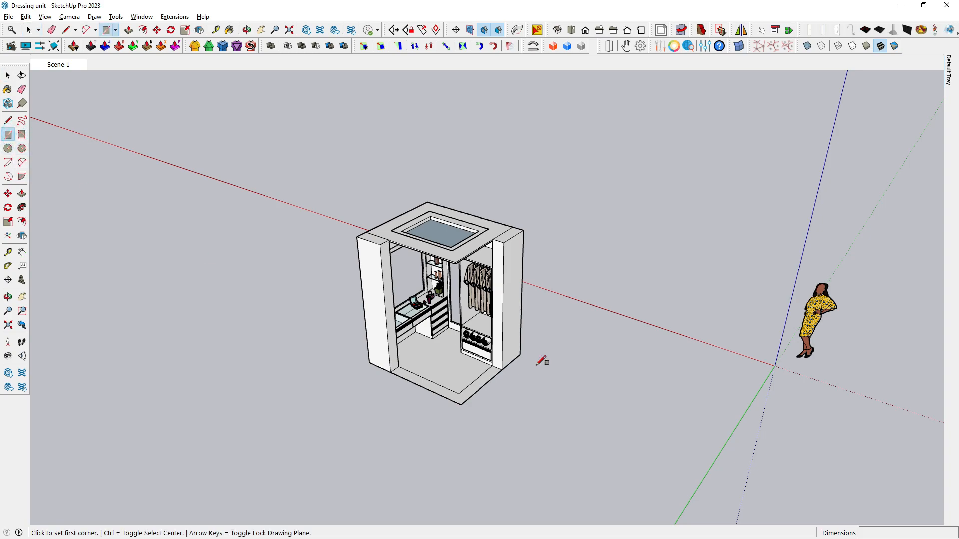
{"action": "middle_click_drag", "start_coordinate": [594, 367], "coordinate": [230, 489]}
{"action": "scroll", "coordinate": [471, 392], "scroll_direction": "up", "scroll_amount": 1}
{"action": "middle_click_drag", "start_coordinate": [471, 392], "coordinate": [255, 507]}
{"action": "scroll", "coordinate": [398, 431], "scroll_direction": "up", "scroll_amount": 1}
{"action": "scroll", "coordinate": [307, 375], "scroll_direction": "up", "scroll_amount": 1}
{"action": "left_click", "coordinate": [263, 398]}
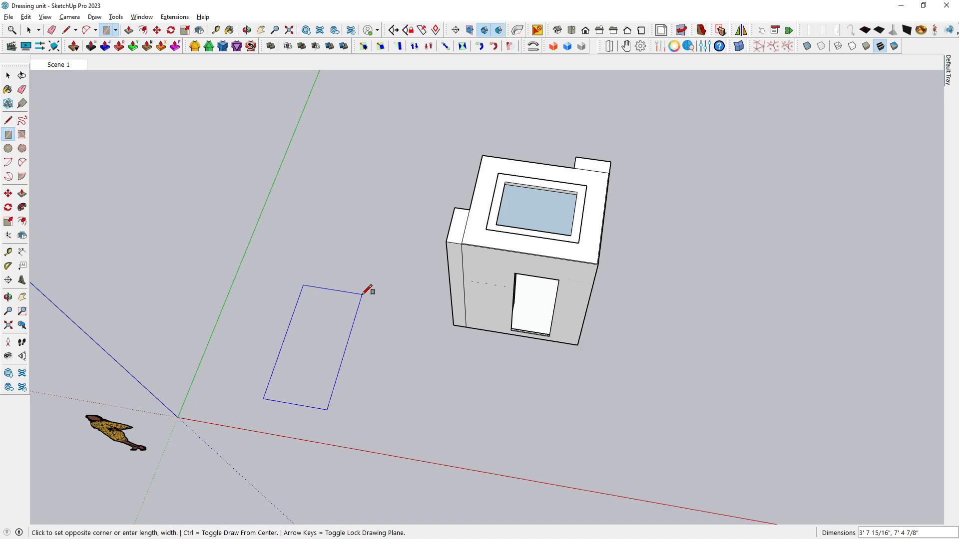
{"action": "middle_click_drag", "start_coordinate": [389, 336], "coordinate": [355, 407]}
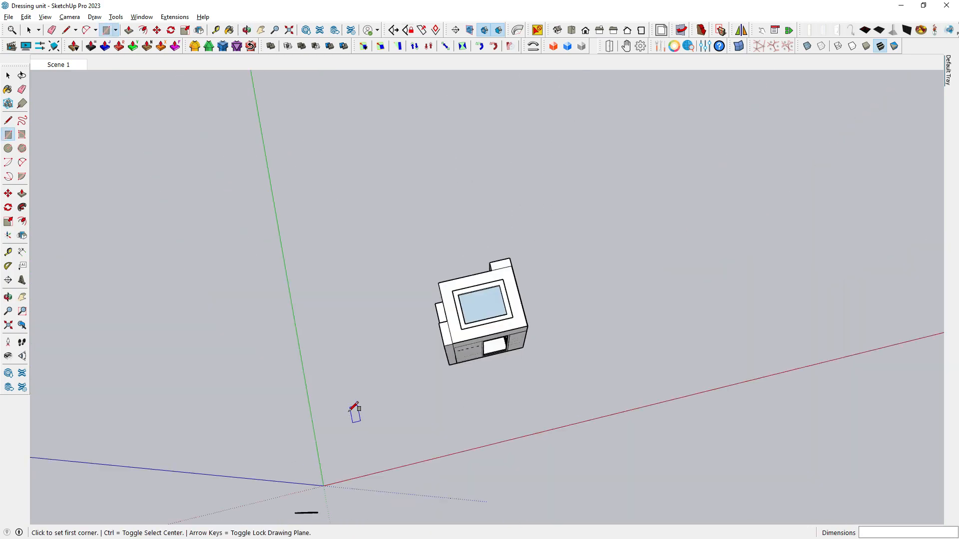
{"action": "left_click", "coordinate": [338, 389]}
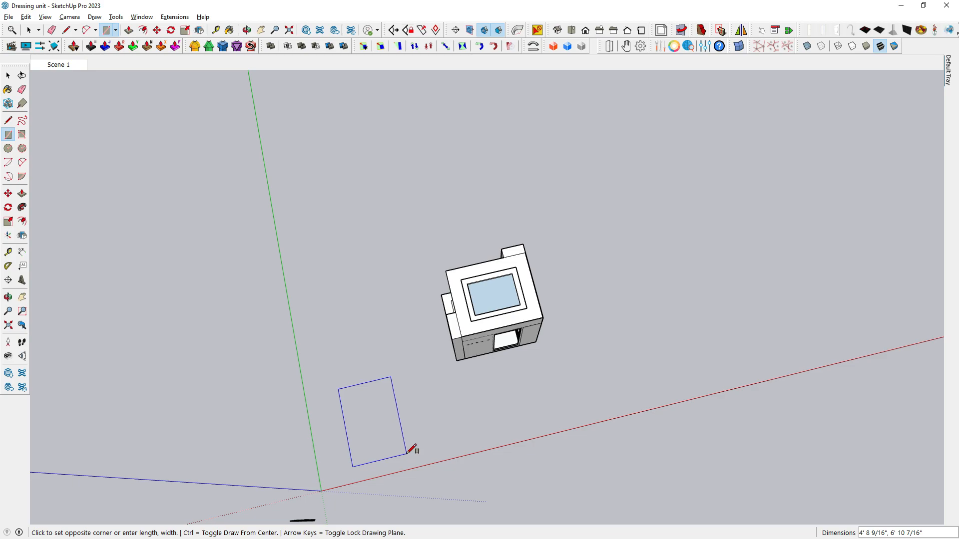
{"action": "type", "text": "10',10"}
{"action": "key", "text": "Return"}
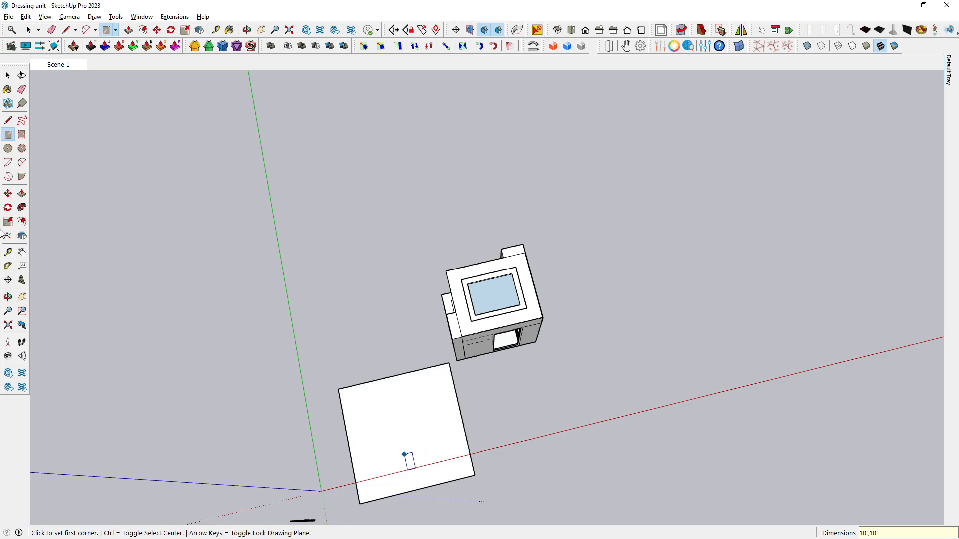
Dimension the rectangle's width and depth, placing both dimensions inside the face.
{"action": "left_click", "coordinate": [22, 252]}
{"action": "left_click", "coordinate": [363, 388]}
{"action": "left_click", "coordinate": [354, 422]}
{"action": "left_click", "coordinate": [347, 435]}
{"action": "left_click", "coordinate": [369, 428]}
{"action": "key", "text": "space"}
{"action": "left_click", "coordinate": [170, 176]}
{"action": "middle_click_drag", "start_coordinate": [277, 273], "coordinate": [373, 465]}
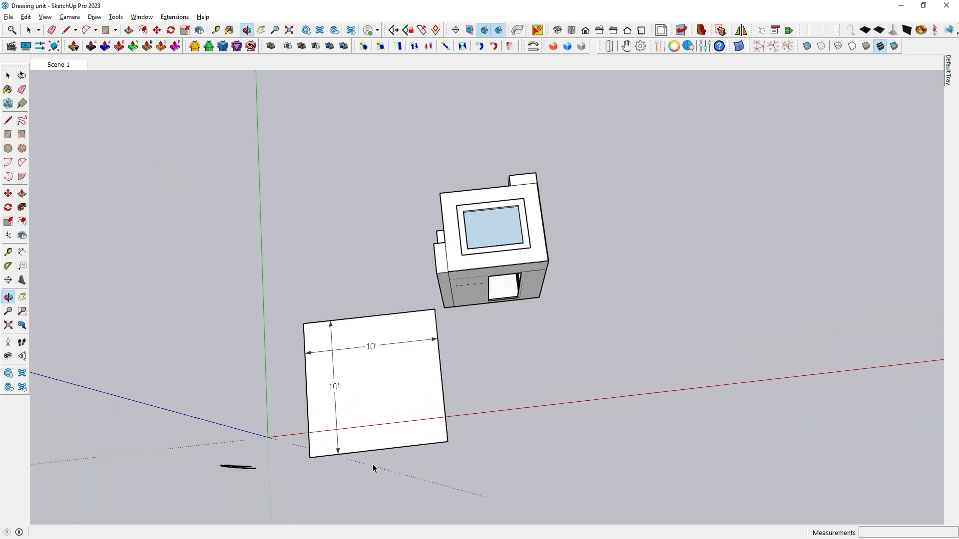
{"action": "key", "text": "space"}
{"action": "scroll", "coordinate": [385, 420], "scroll_direction": "up", "scroll_amount": 4}
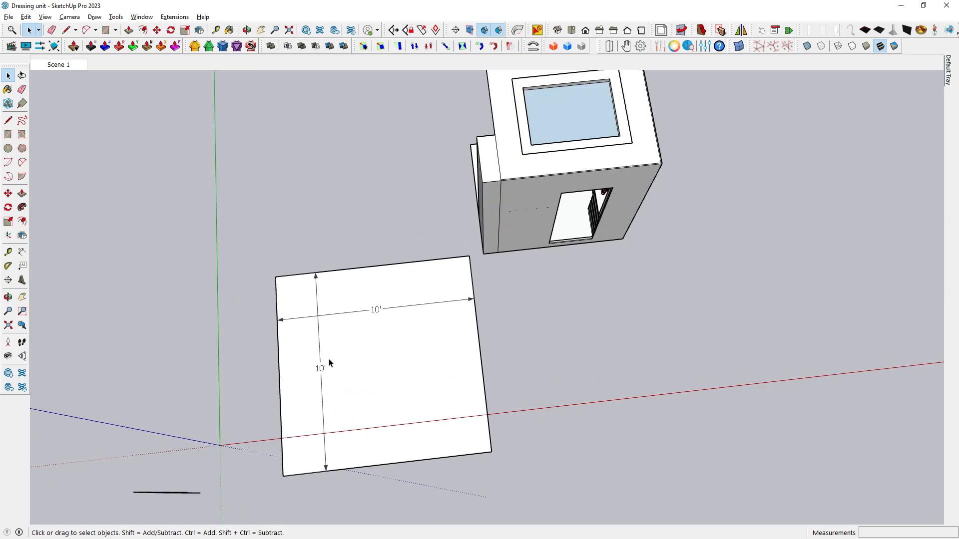
{"action": "scroll", "coordinate": [295, 379], "scroll_direction": "down", "scroll_amount": 2}
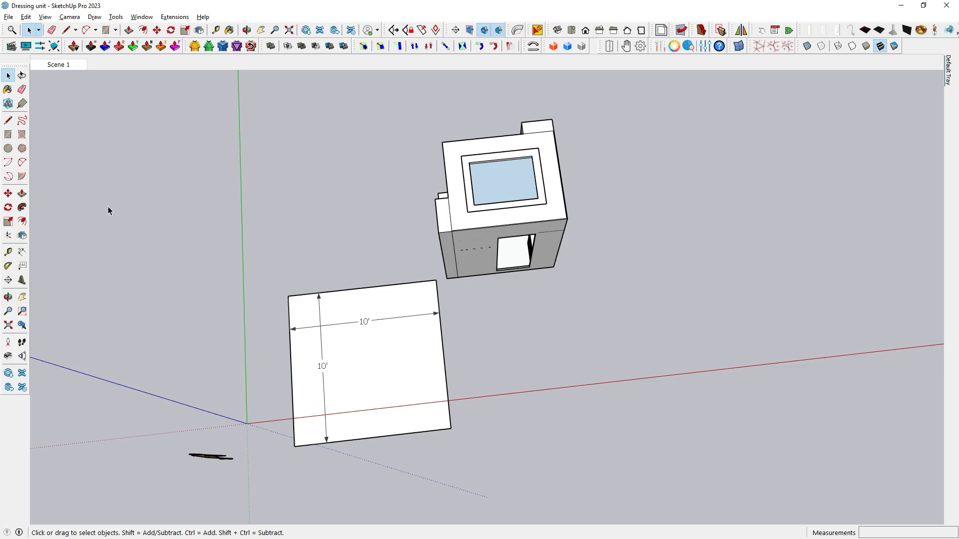
Draw a 24-sided circle with a radius of about 5' on the ground, on the other side of the dressing unit from the rectangle.
{"action": "left_click", "coordinate": [8, 149]}
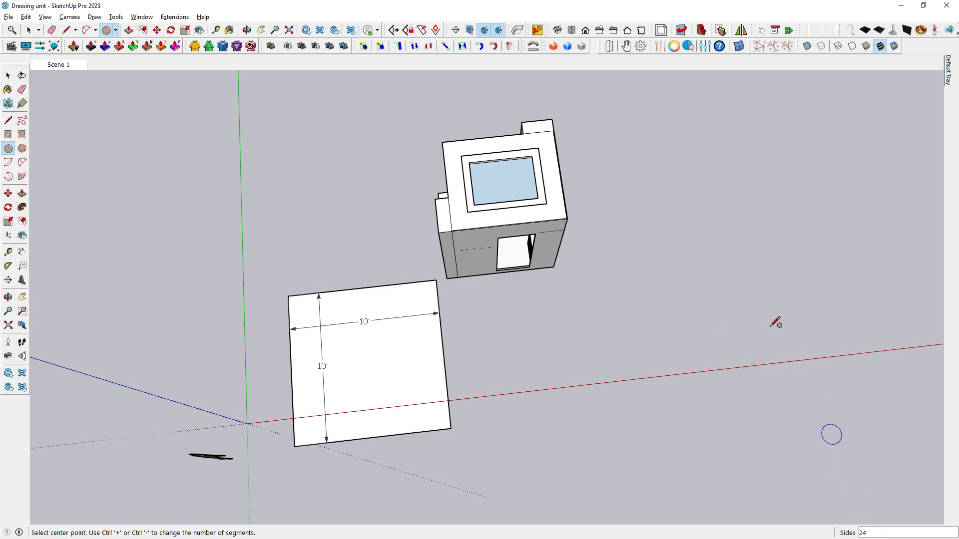
{"action": "left_click", "coordinate": [785, 319]}
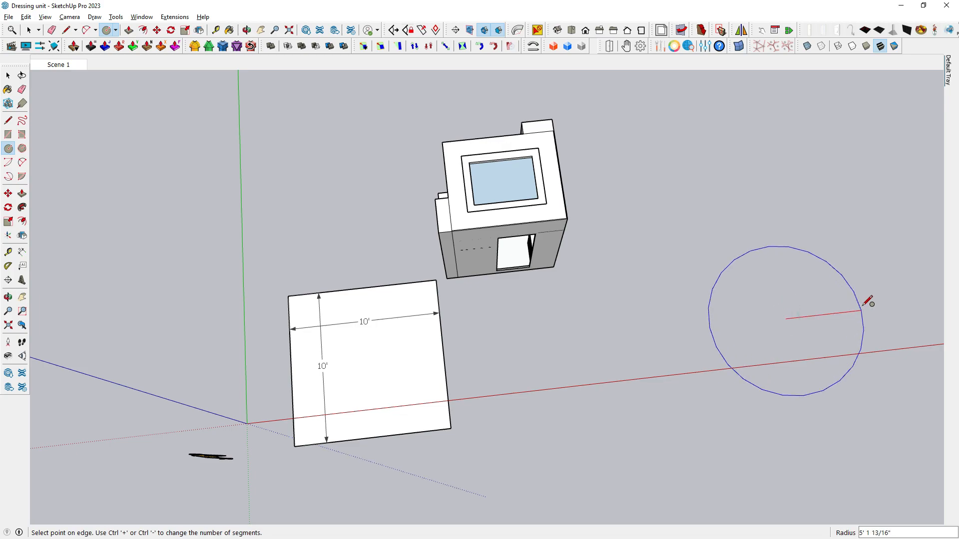
{"action": "left_click", "coordinate": [867, 301]}
{"action": "left_click", "coordinate": [6, 76]}
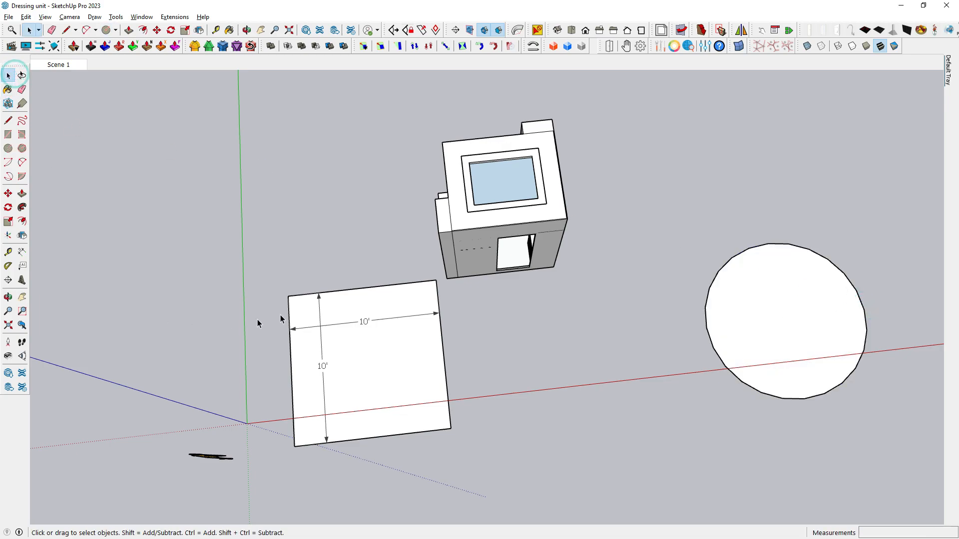
{"action": "scroll", "coordinate": [744, 273], "scroll_direction": "up", "scroll_amount": 5}
{"action": "scroll", "coordinate": [637, 250], "scroll_direction": "up", "scroll_amount": 2}
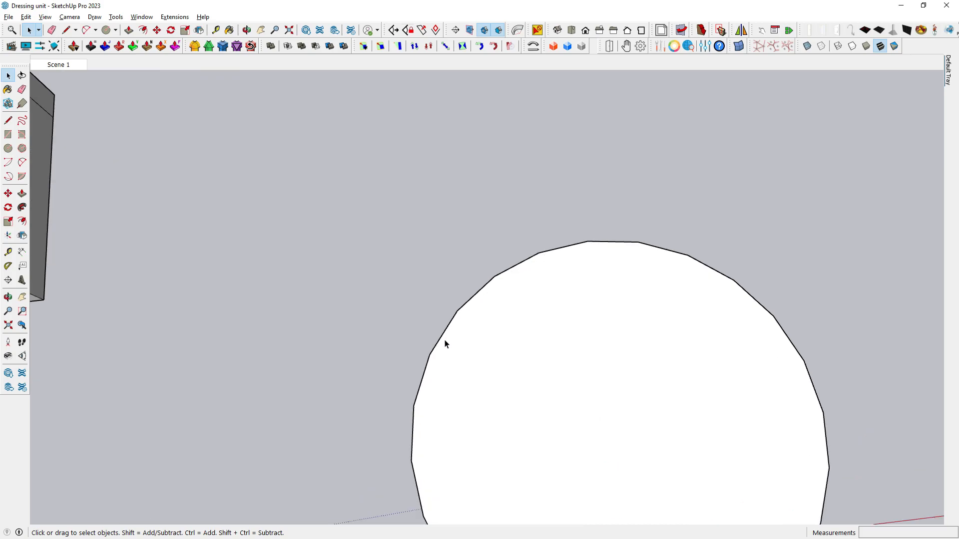
{"action": "scroll", "coordinate": [398, 332], "scroll_direction": "down", "scroll_amount": 4}
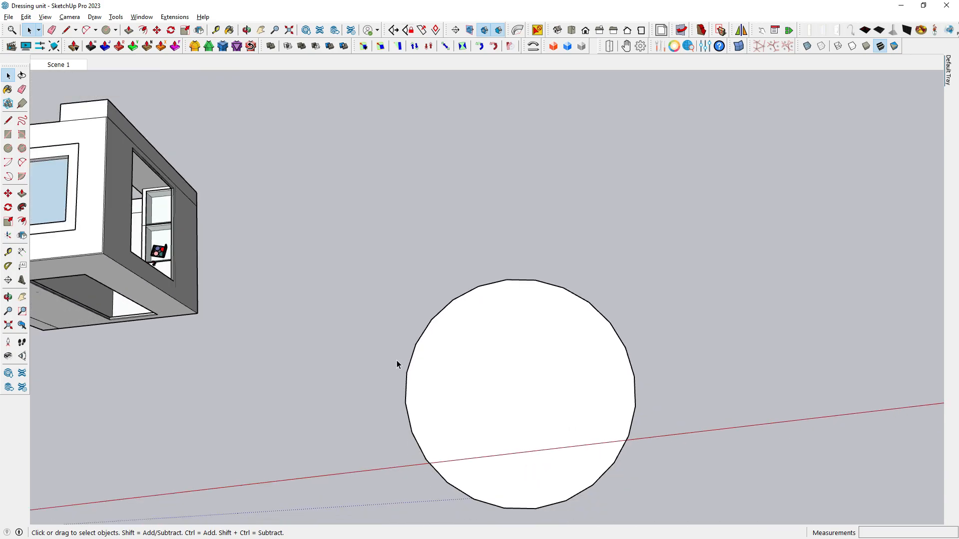
{"action": "scroll", "coordinate": [487, 512], "scroll_direction": "up", "scroll_amount": 2}
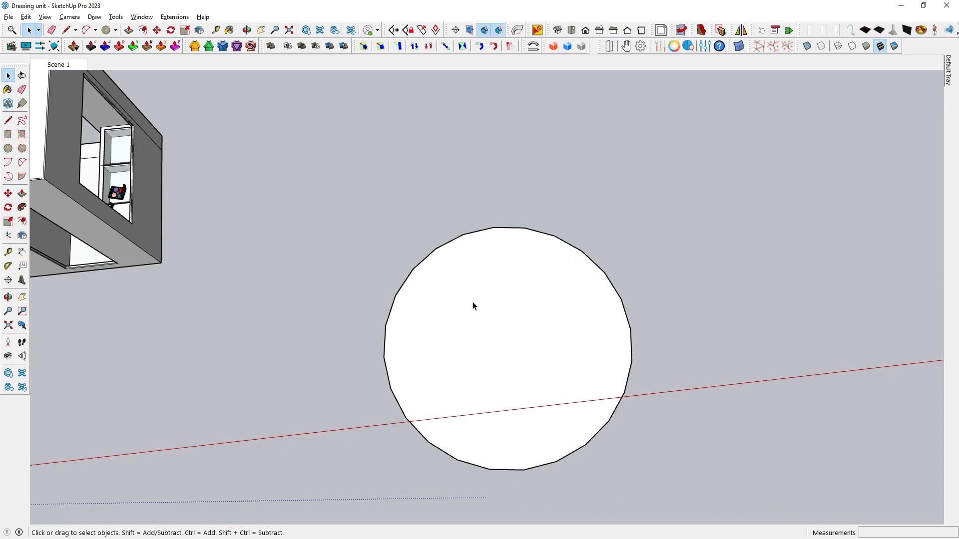
{"action": "scroll", "coordinate": [474, 305], "scroll_direction": "down", "scroll_amount": 4}
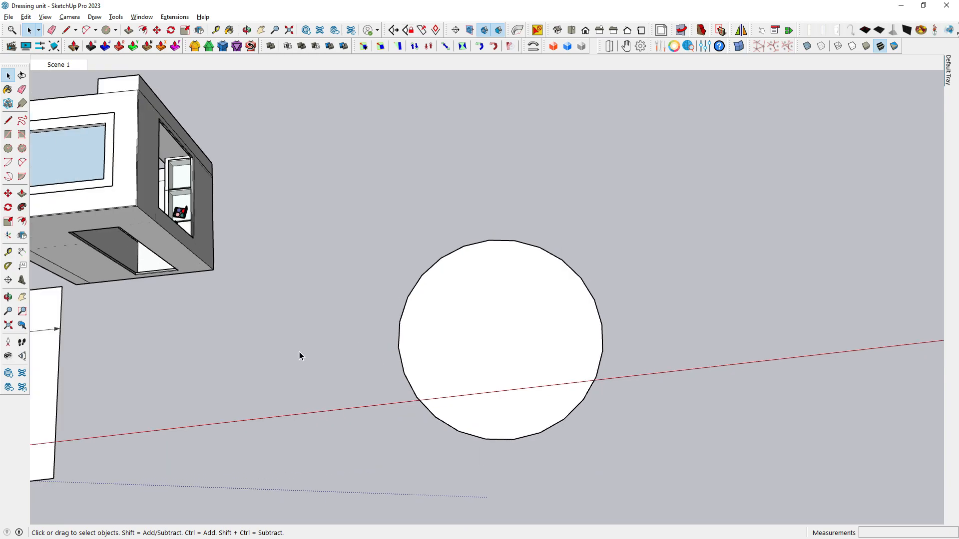
Draw a circle with 12 sides and a radius of about 5' 10" beside the 24-sided circle.
{"action": "left_click", "coordinate": [8, 150]}
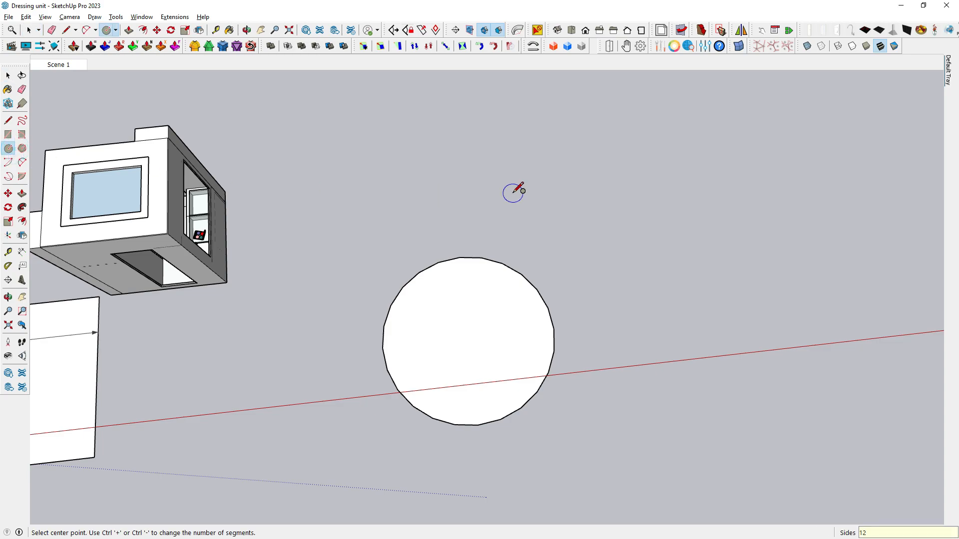
{"action": "left_click", "coordinate": [684, 315]}
{"action": "left_click", "coordinate": [783, 301]}
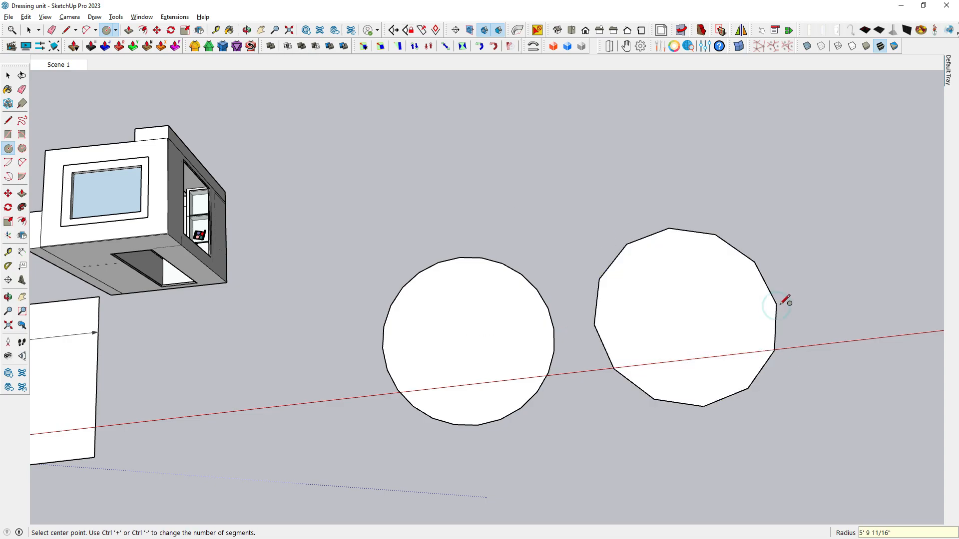
{"action": "scroll", "coordinate": [794, 301], "scroll_direction": "up", "scroll_amount": 2}
{"action": "scroll", "coordinate": [803, 300], "scroll_direction": "up", "scroll_amount": 2}
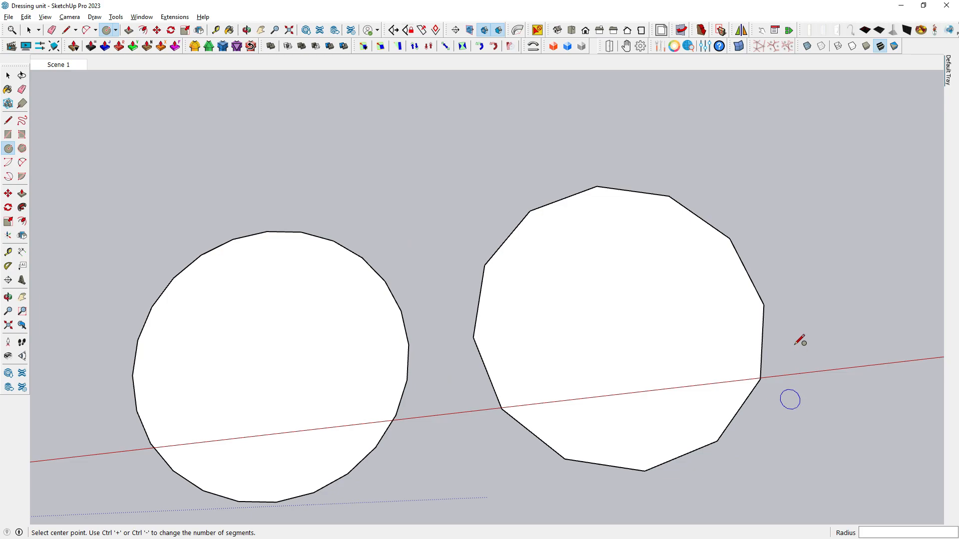
{"action": "scroll", "coordinate": [519, 300], "scroll_direction": "down", "scroll_amount": 3}
{"action": "scroll", "coordinate": [545, 312], "scroll_direction": "up", "scroll_amount": 2}
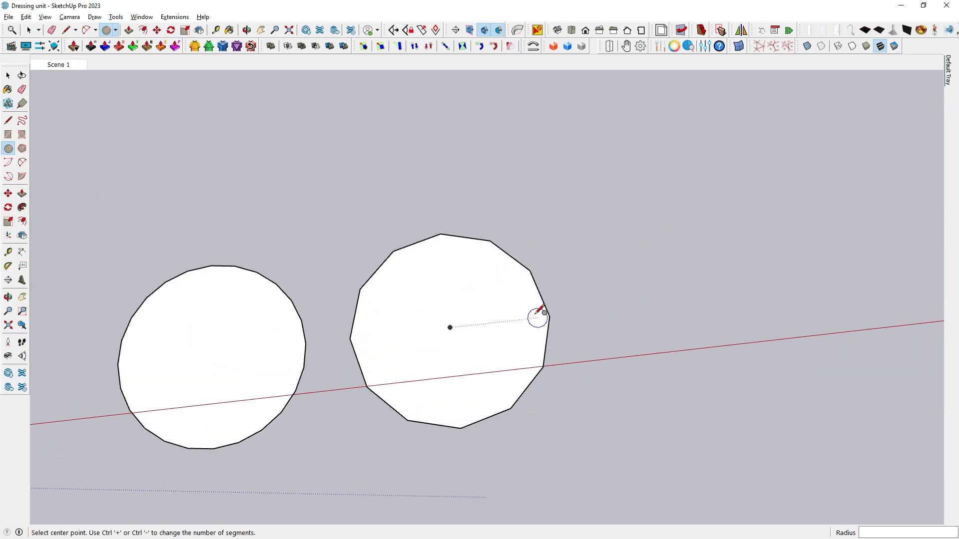
Draw a hexagon with the Circle tool set to 6 sides, in line with the 12-sided circle along the red axis.
{"action": "left_click", "coordinate": [8, 148]}
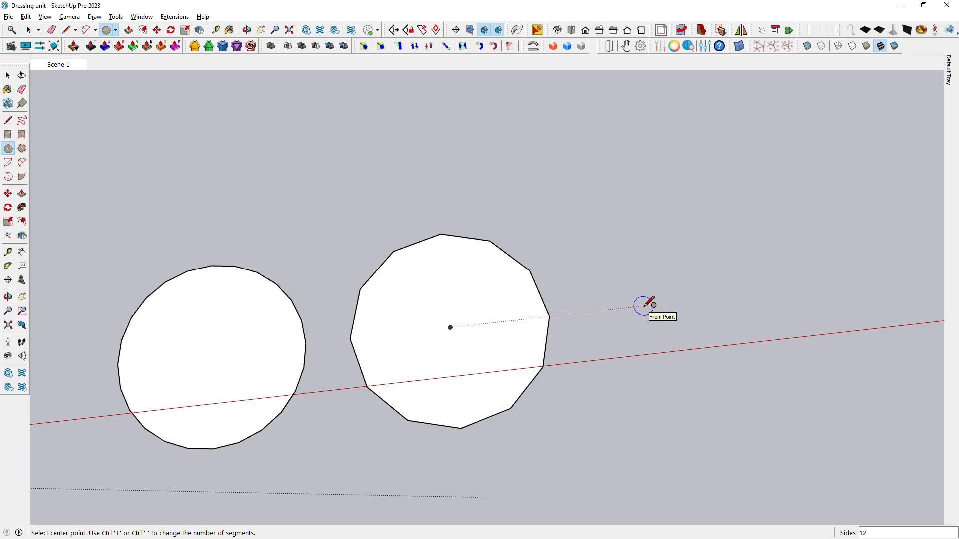
{"action": "type", "text": "6"}
{"action": "left_click", "coordinate": [679, 314]}
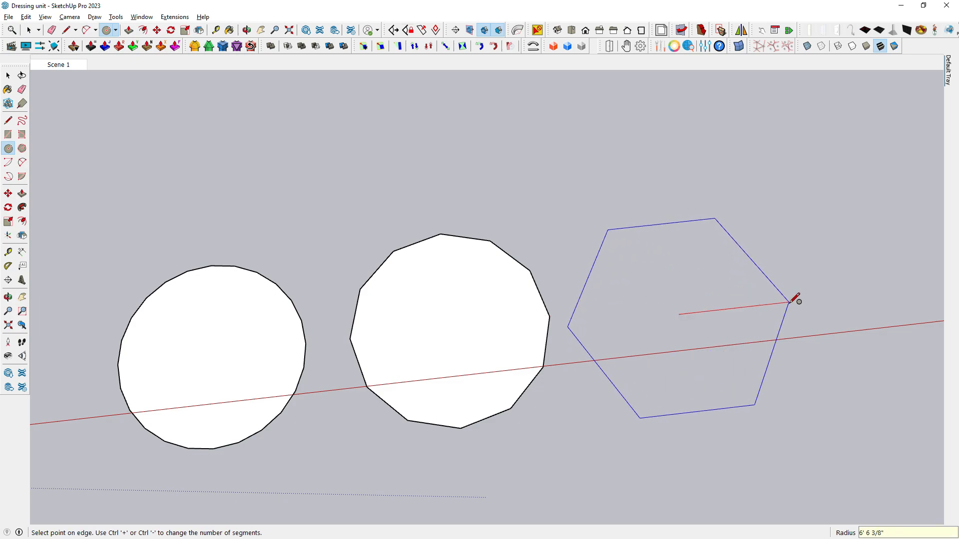
{"action": "left_click", "coordinate": [759, 306]}
{"action": "scroll", "coordinate": [305, 324], "scroll_direction": "down", "scroll_amount": 4}
{"action": "scroll", "coordinate": [748, 324], "scroll_direction": "up", "scroll_amount": 3}
{"action": "scroll", "coordinate": [699, 315], "scroll_direction": "up", "scroll_amount": 1}
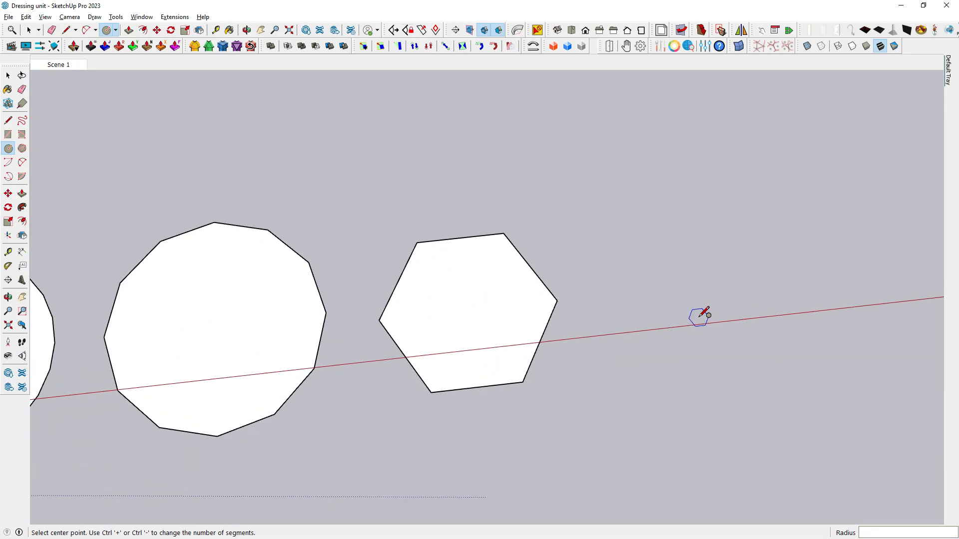
{"action": "scroll", "coordinate": [349, 317], "scroll_direction": "down", "scroll_amount": 3}
{"action": "scroll", "coordinate": [499, 316], "scroll_direction": "up", "scroll_amount": 1}
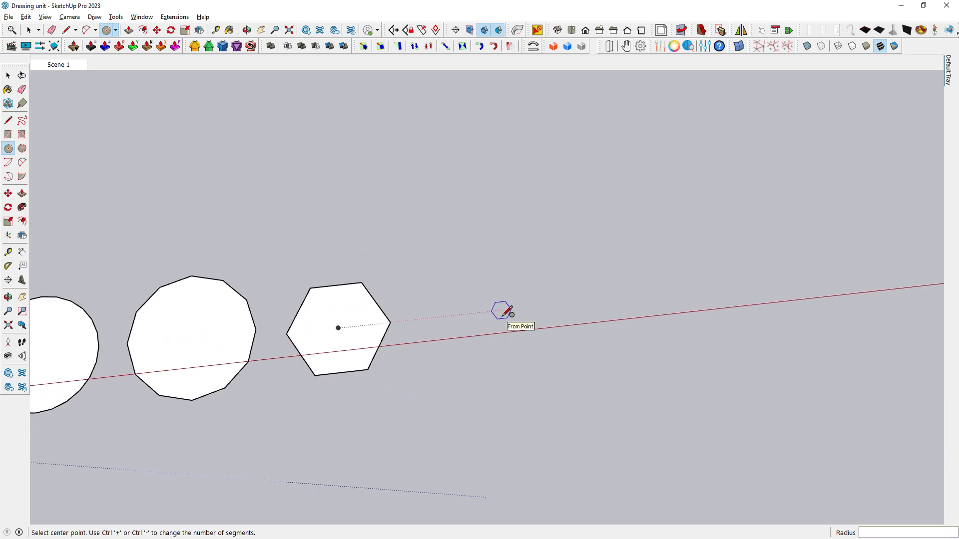
Draw a triangle with the Circle tool using 3 sides and a radius of about 9' 11" beside the hexagon, and select its outline.
{"action": "key", "text": "ctrl+z"}
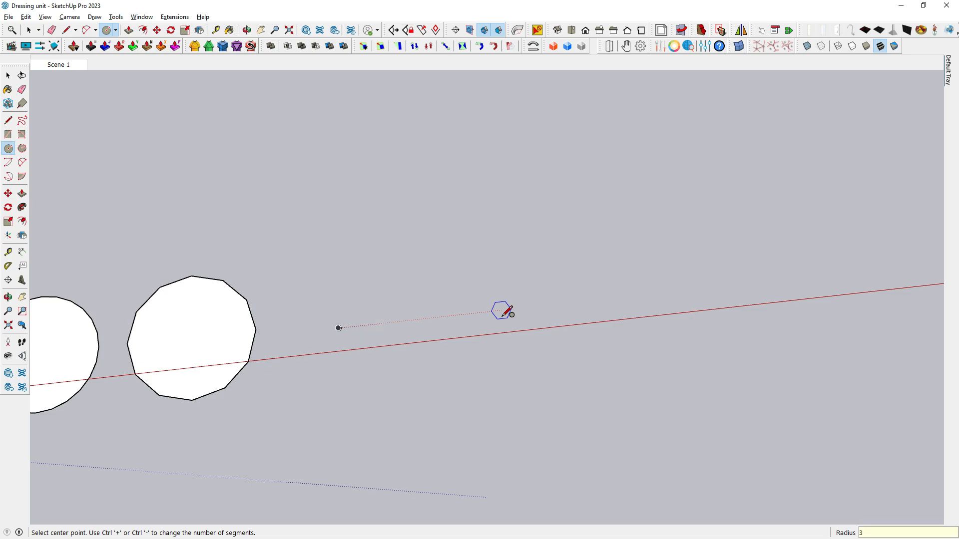
{"action": "type", "text": "3"}
{"action": "key", "text": "ctrl+z"}
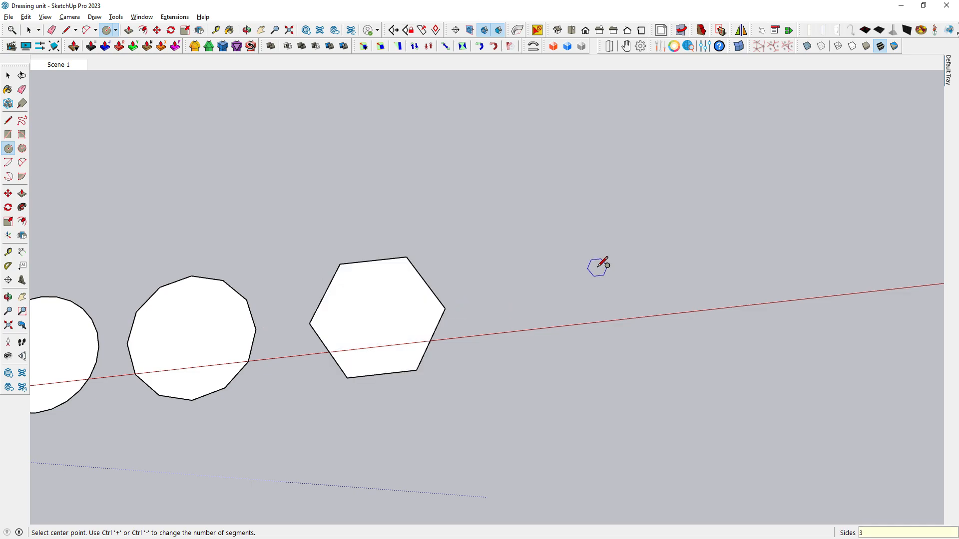
{"action": "left_click", "coordinate": [603, 291]}
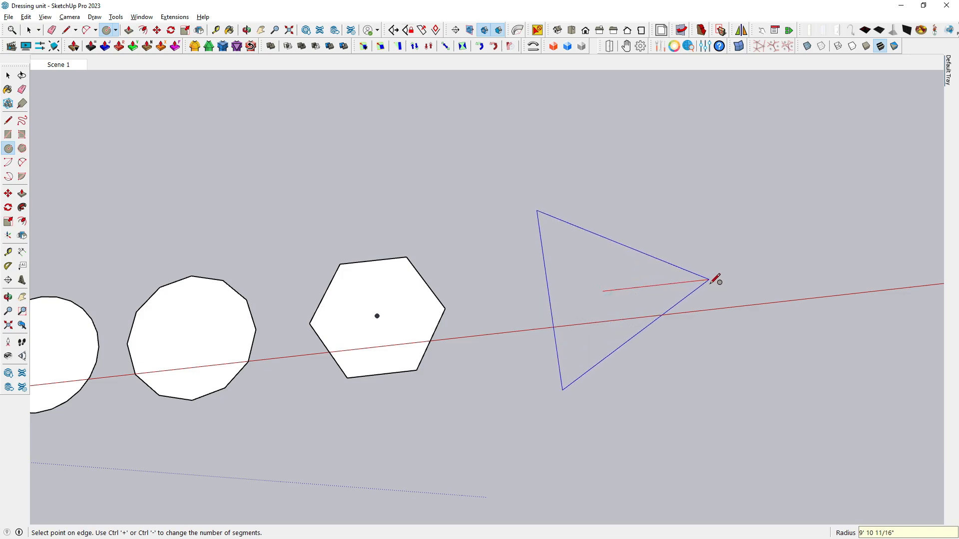
{"action": "left_click", "coordinate": [709, 280]}
{"action": "scroll", "coordinate": [524, 353], "scroll_direction": "down", "scroll_amount": 2}
{"action": "scroll", "coordinate": [467, 220], "scroll_direction": "up", "scroll_amount": 4}
{"action": "left_click", "coordinate": [8, 75]}
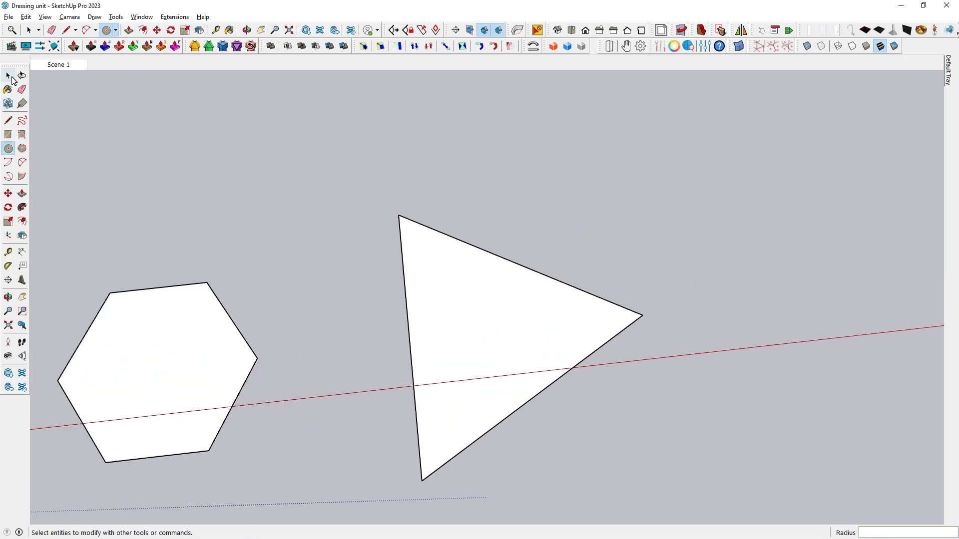
{"action": "left_click", "coordinate": [8, 75]}
{"action": "left_click", "coordinate": [477, 250]}
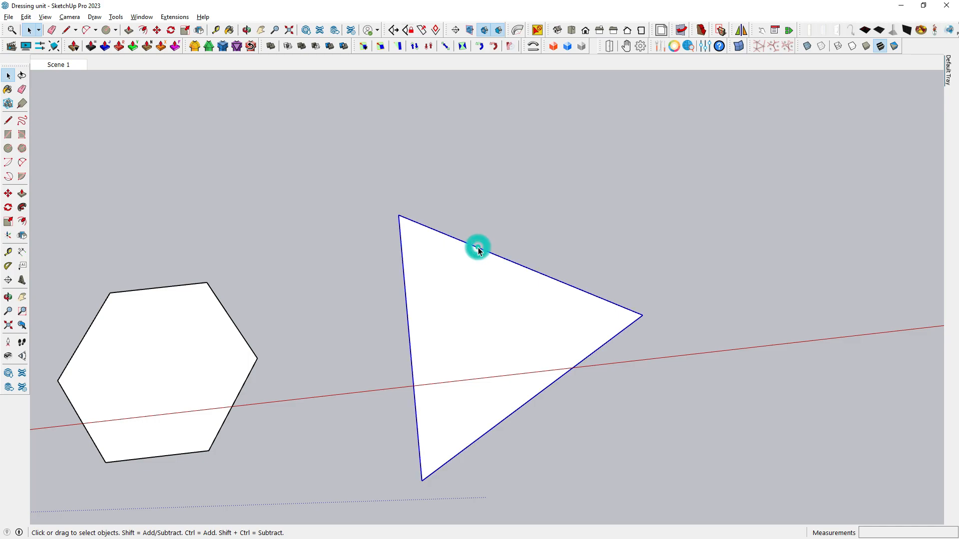
Increase the Circle tool's sides to 4 and draw a square with a radius of about 11' 7" beside the triangle.
{"action": "scroll", "coordinate": [478, 250], "scroll_direction": "down", "scroll_amount": 3}
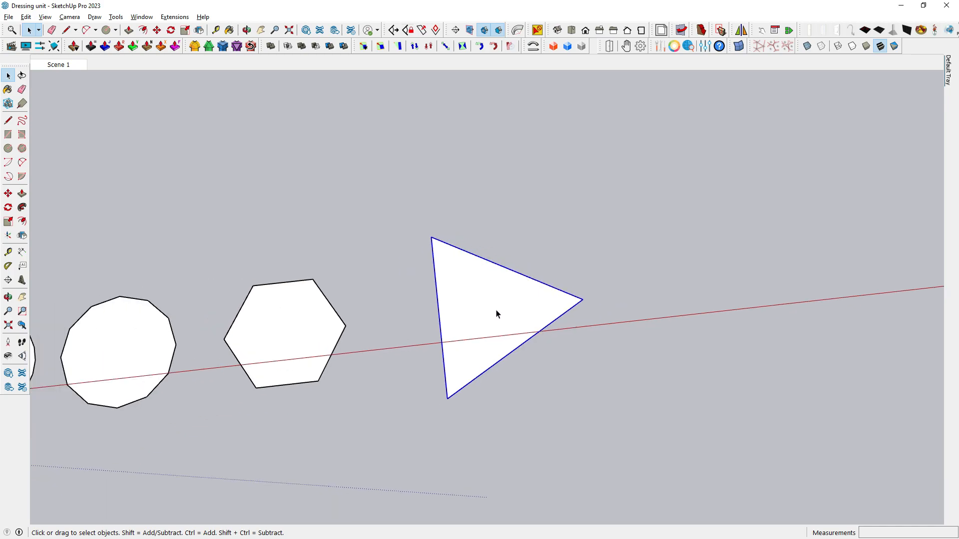
{"action": "scroll", "coordinate": [496, 314], "scroll_direction": "down", "scroll_amount": 1}
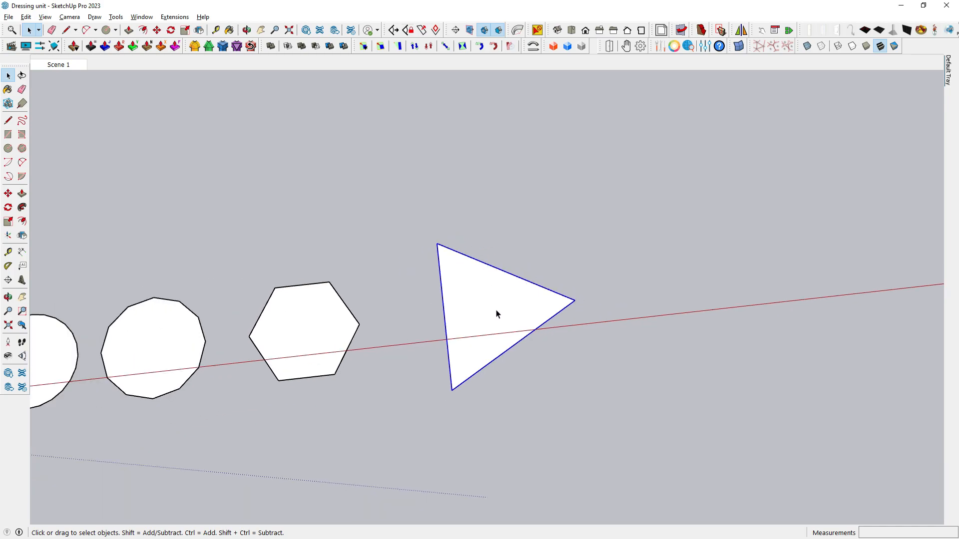
{"action": "scroll", "coordinate": [496, 314], "scroll_direction": "down", "scroll_amount": 2}
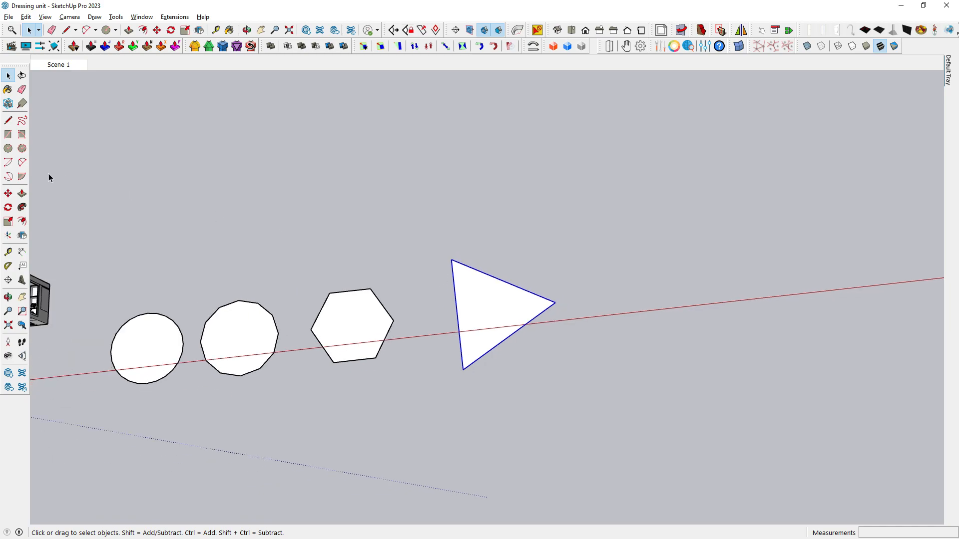
{"action": "left_click", "coordinate": [8, 150]}
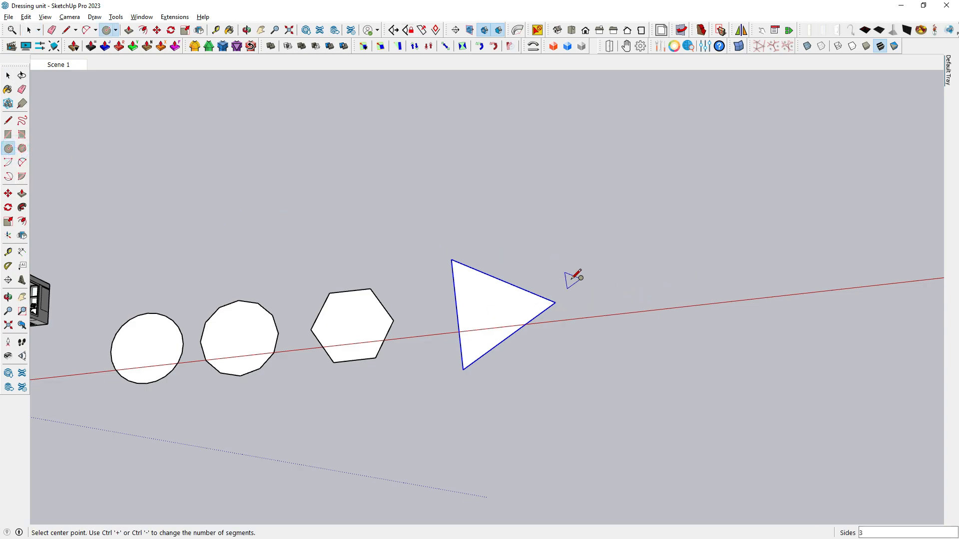
{"action": "key", "text": "ctrl+plus"}
{"action": "left_click", "coordinate": [677, 289]}
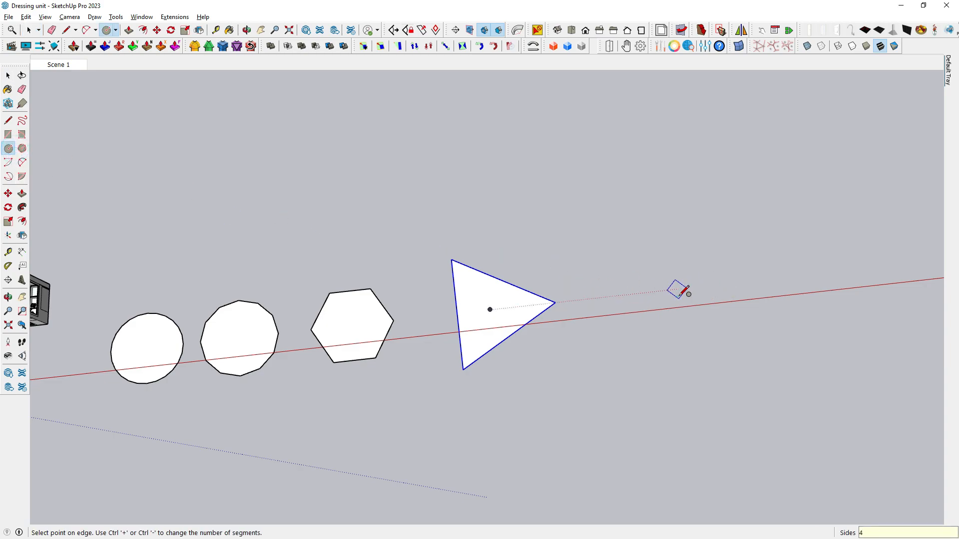
{"action": "left_click", "coordinate": [753, 281]}
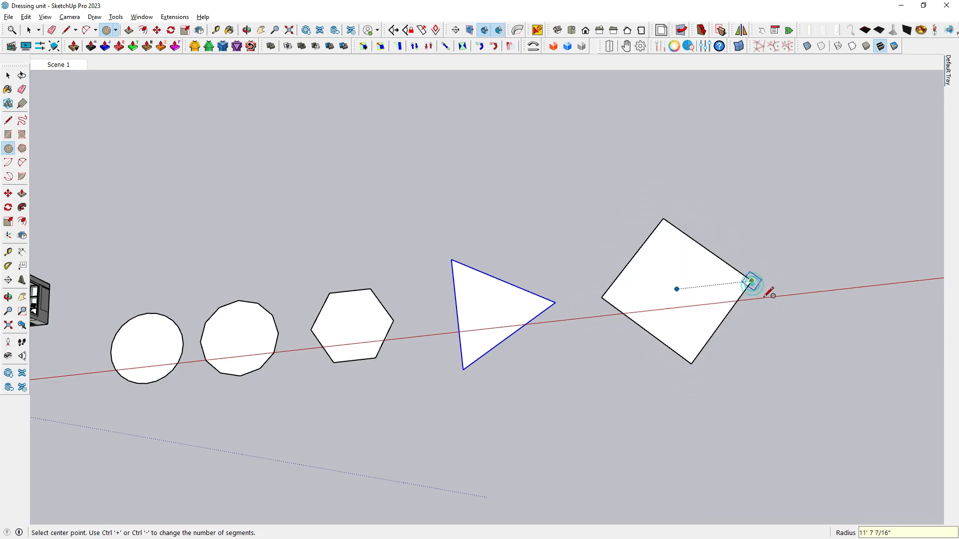
Select the outline of the square drawn beside the triangle.
{"action": "scroll", "coordinate": [794, 309], "scroll_direction": "up", "scroll_amount": 2}
{"action": "scroll", "coordinate": [865, 314], "scroll_direction": "up", "scroll_amount": 1}
{"action": "scroll", "coordinate": [530, 325], "scroll_direction": "down", "scroll_amount": 3}
{"action": "scroll", "coordinate": [529, 325], "scroll_direction": "up", "scroll_amount": 1}
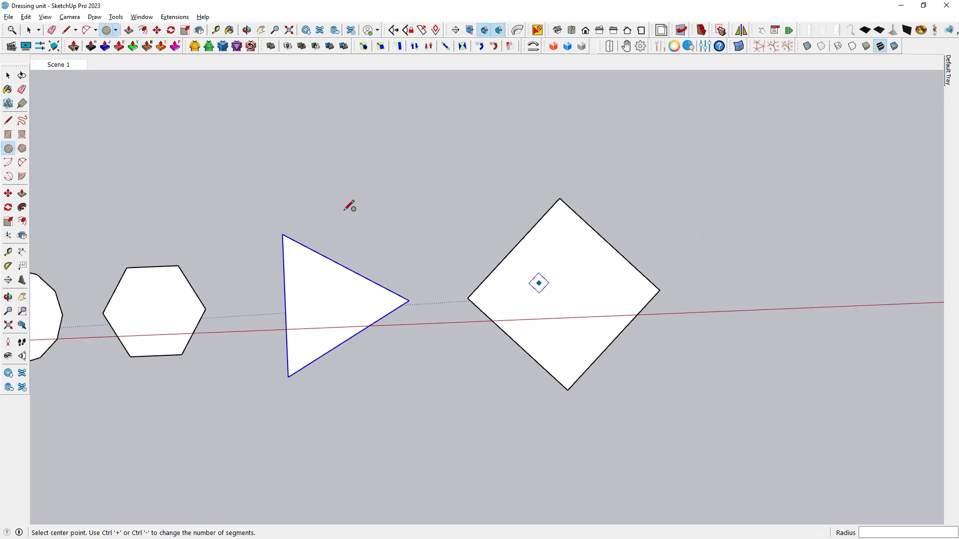
{"action": "left_click", "coordinate": [9, 75]}
{"action": "scroll", "coordinate": [660, 287], "scroll_direction": "down", "scroll_amount": 3}
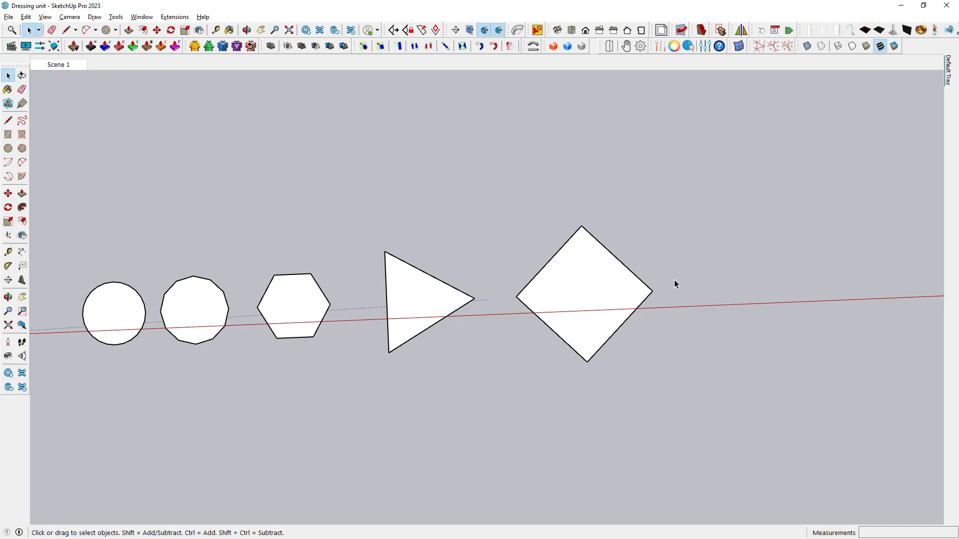
{"action": "left_click", "coordinate": [618, 262]}
{"action": "scroll", "coordinate": [620, 260], "scroll_direction": "down", "scroll_amount": 2}
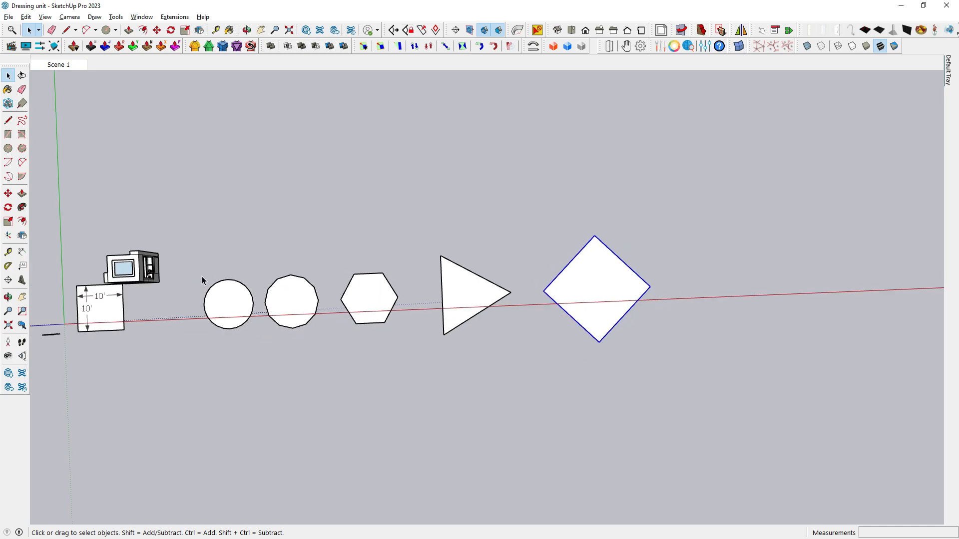
Select the outline of the 24-sided circle at the start of the row and display its entity information.
{"action": "scroll", "coordinate": [210, 294], "scroll_direction": "up", "scroll_amount": 2}
{"action": "scroll", "coordinate": [219, 289], "scroll_direction": "up", "scroll_amount": 1}
{"action": "left_click", "coordinate": [233, 279]}
{"action": "scroll", "coordinate": [231, 287], "scroll_direction": "up", "scroll_amount": 3}
{"action": "scroll", "coordinate": [339, 229], "scroll_direction": "down", "scroll_amount": 2}
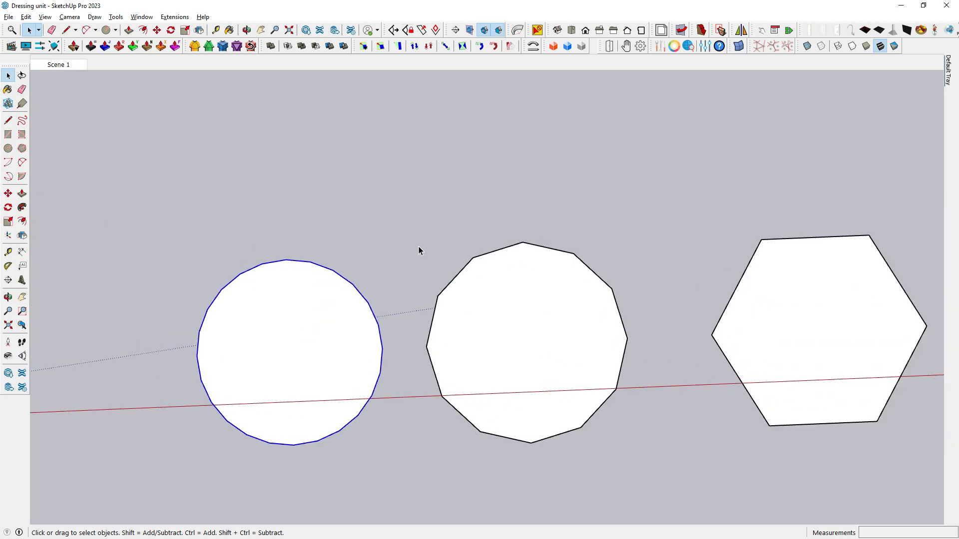
{"action": "scroll", "coordinate": [260, 350], "scroll_direction": "up", "scroll_amount": 2}
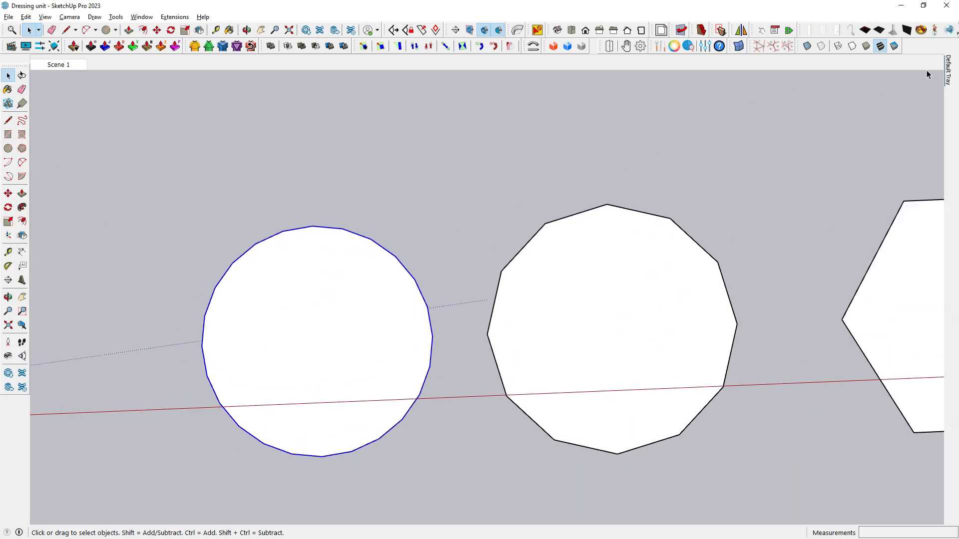
{"action": "left_click", "coordinate": [952, 75]}
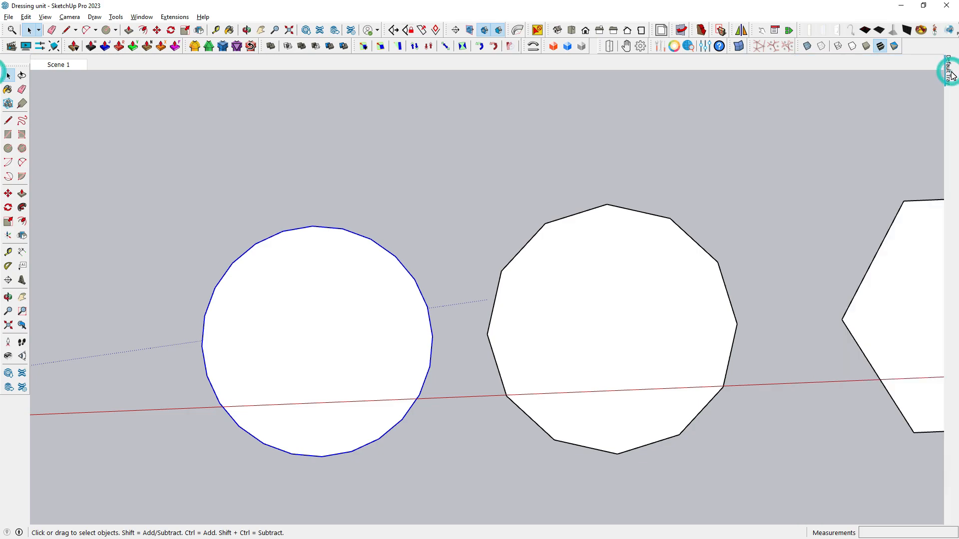
{"action": "mouse_move", "coordinate": [952, 75]}
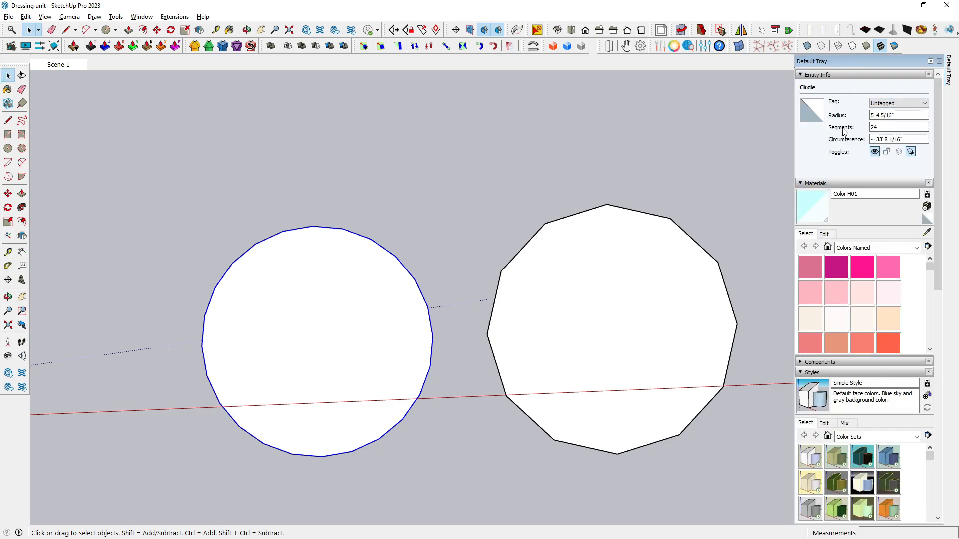
Change the selected circle's segments to 12, 6 and finally 5, and deselect it.
{"action": "double_click", "coordinate": [885, 126]}
{"action": "type", "text": "12"}
{"action": "key", "text": "Return"}
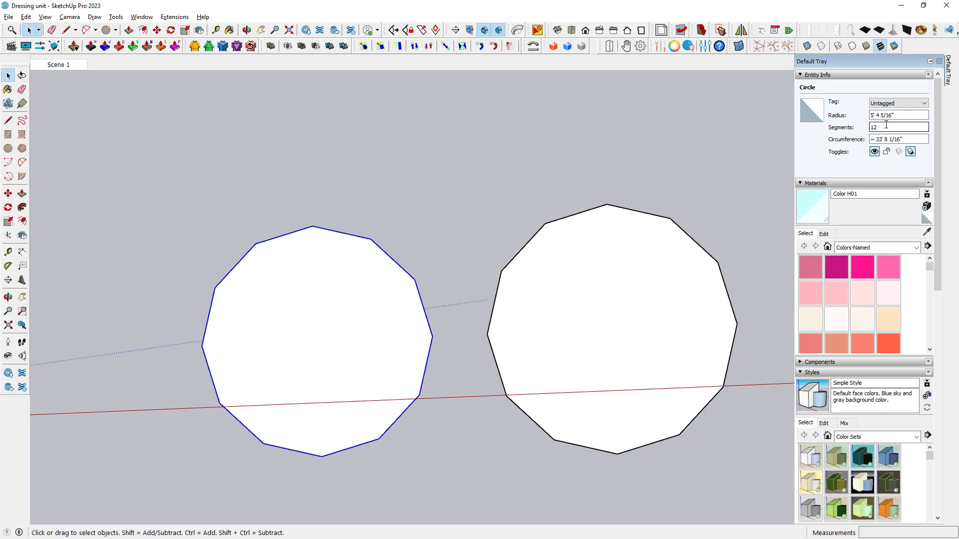
{"action": "double_click", "coordinate": [874, 128]}
{"action": "key", "text": "Return"}
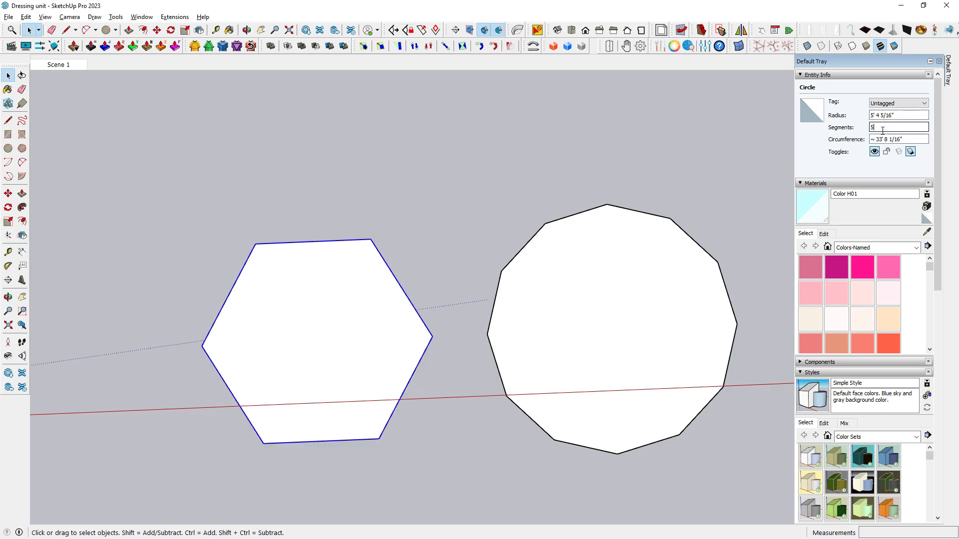
{"action": "key", "text": "Return"}
{"action": "left_click", "coordinate": [456, 184]}
{"action": "scroll", "coordinate": [373, 350], "scroll_direction": "down", "scroll_amount": 5}
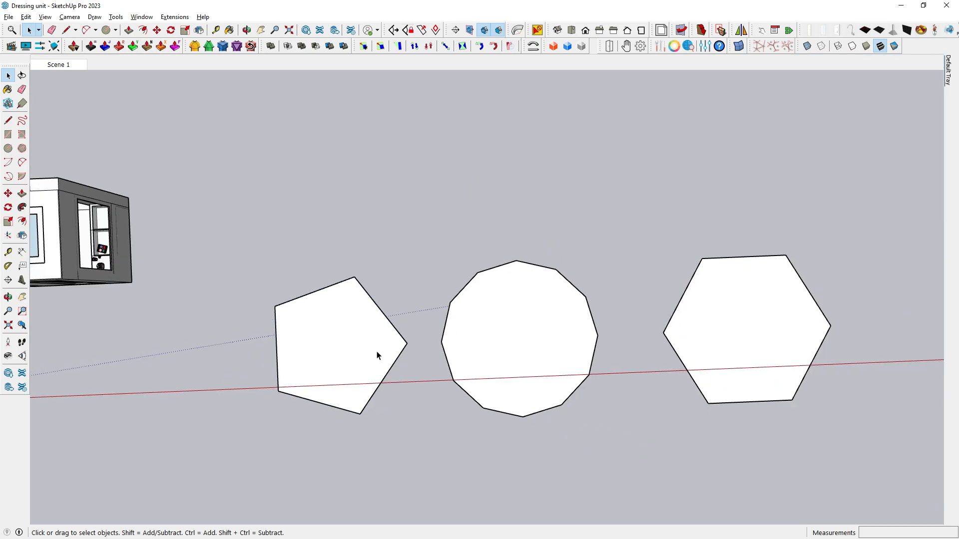
Select the pentagon's outline, followed by the outline of the neighbouring 12-sided circle.
{"action": "scroll", "coordinate": [364, 369], "scroll_direction": "down", "scroll_amount": 1}
{"action": "scroll", "coordinate": [383, 344], "scroll_direction": "up", "scroll_amount": 2}
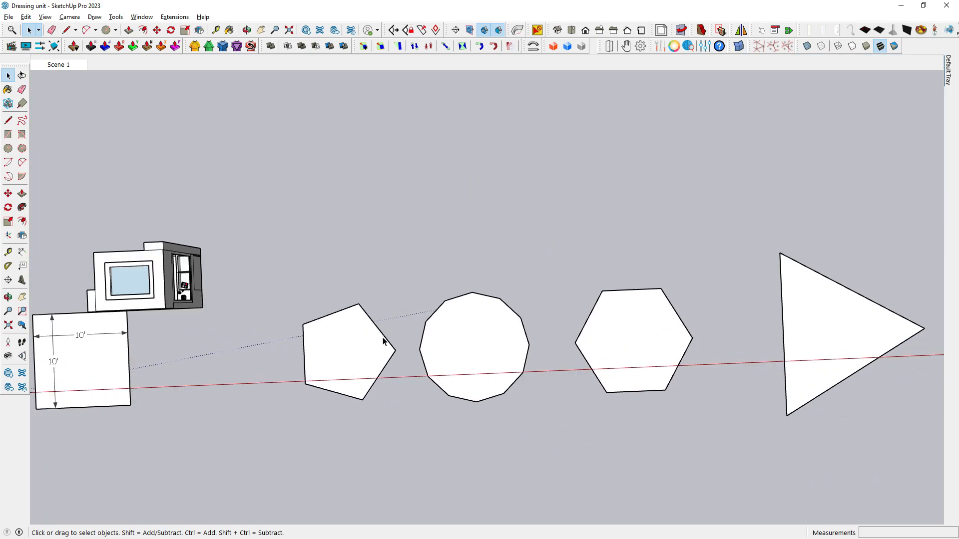
{"action": "left_click", "coordinate": [385, 338]}
{"action": "left_click", "coordinate": [444, 304]}
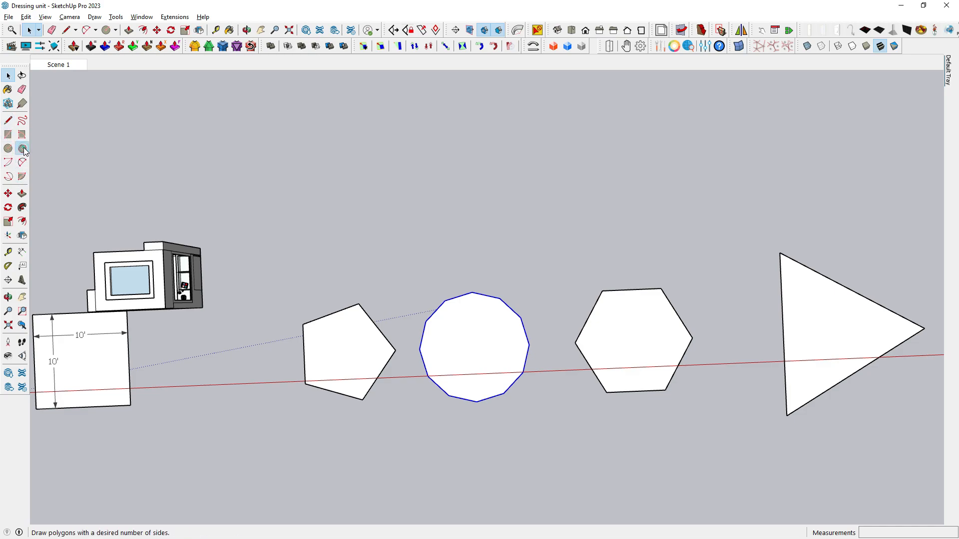
Draw a six-sided polygon with a radius of about 7' 8" above the pentagon and 12-sided circle, and select its outline.
{"action": "left_click", "coordinate": [23, 148]}
{"action": "left_click", "coordinate": [476, 202]}
{"action": "left_click", "coordinate": [8, 75]}
{"action": "left_click", "coordinate": [450, 165]}
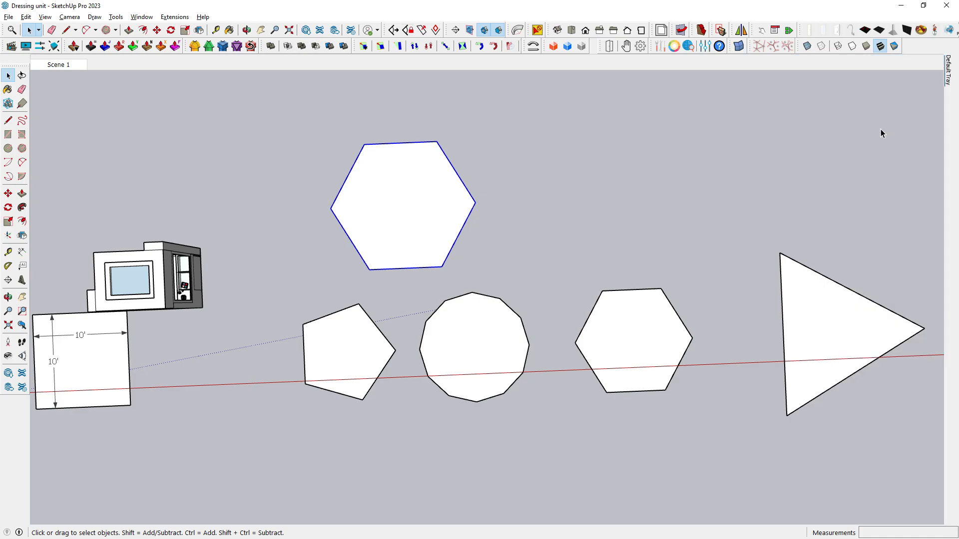
Keep the tray open and change the selected polygon's segments to 8 and finally 24.
{"action": "mouse_move", "coordinate": [951, 74]}
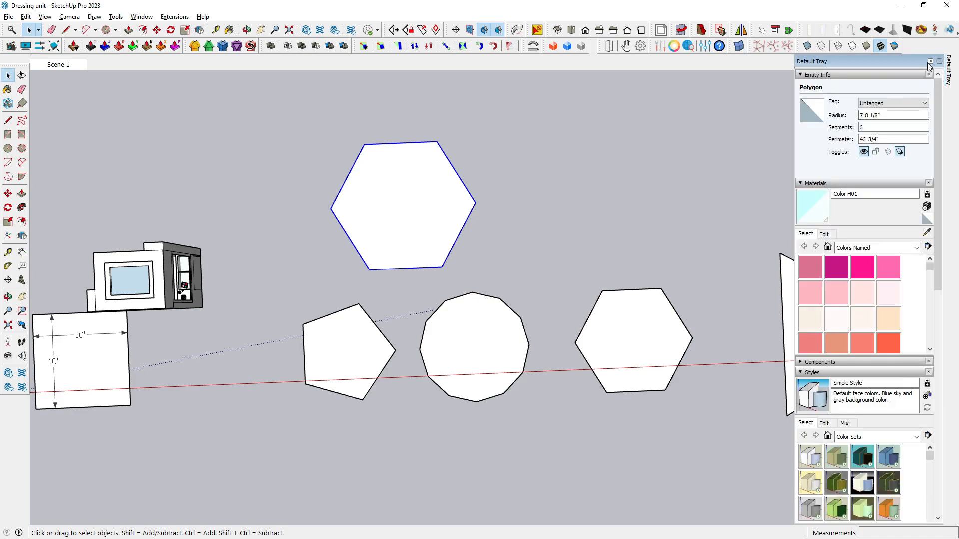
{"action": "left_click", "coordinate": [927, 61]}
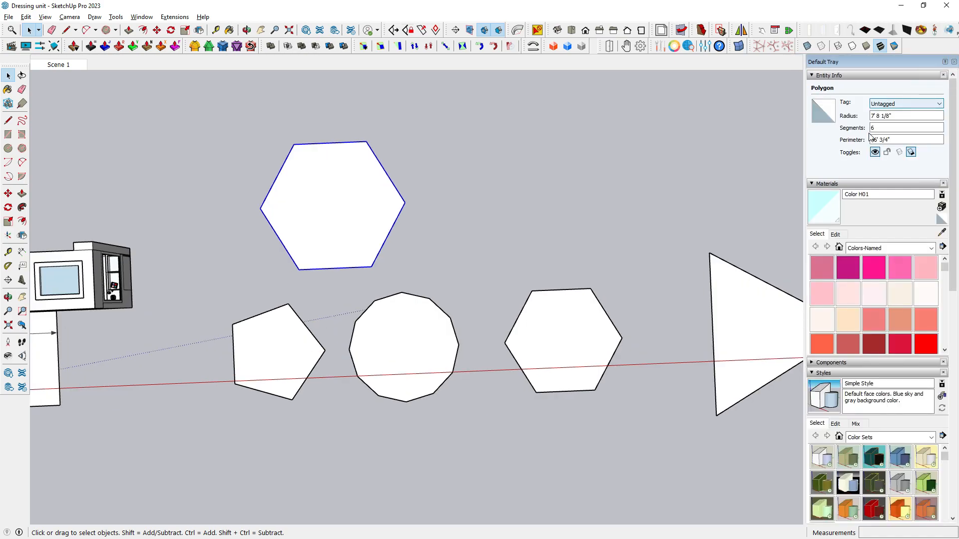
{"action": "left_click", "coordinate": [884, 127]}
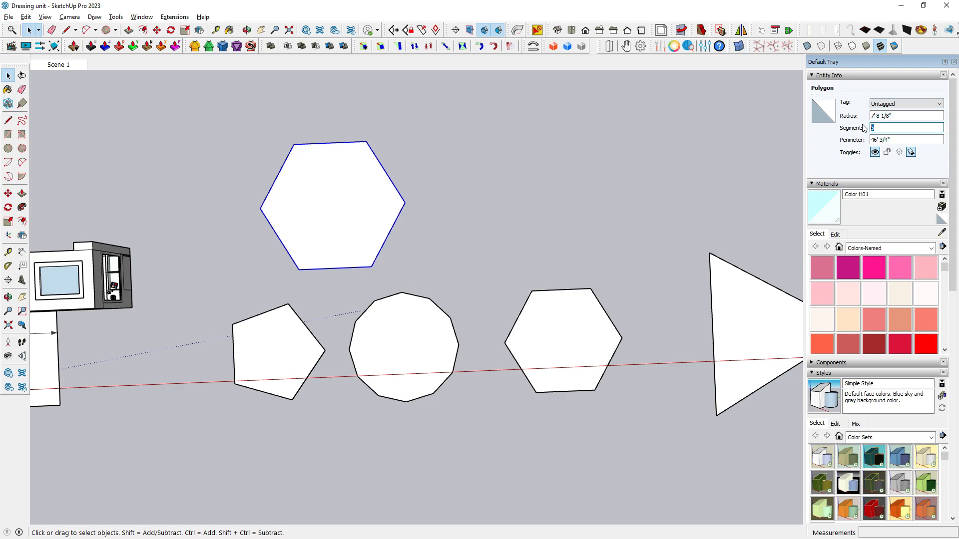
{"action": "type", "text": "8"}
{"action": "key", "text": "Return"}
{"action": "left_click", "coordinate": [888, 128]}
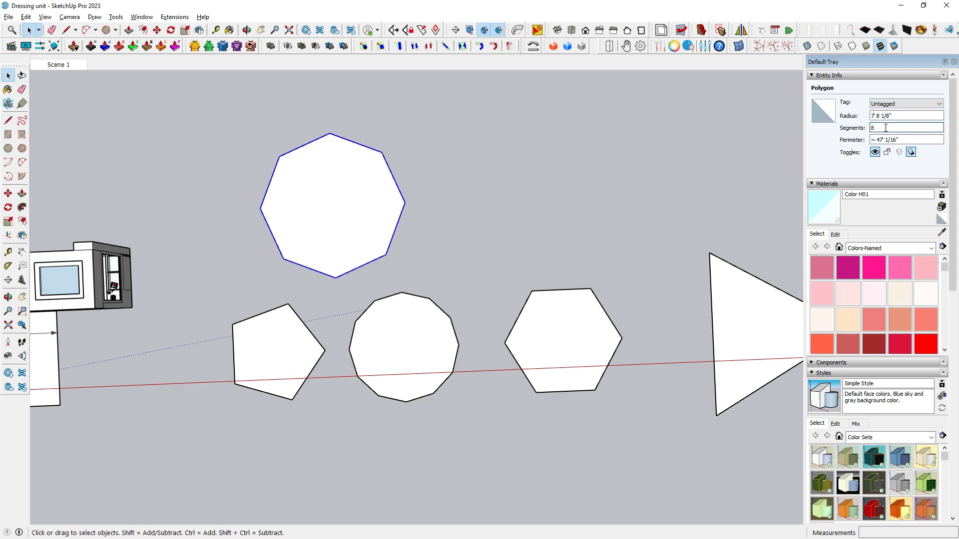
{"action": "type", "text": "24"}
{"action": "key", "text": "Return"}
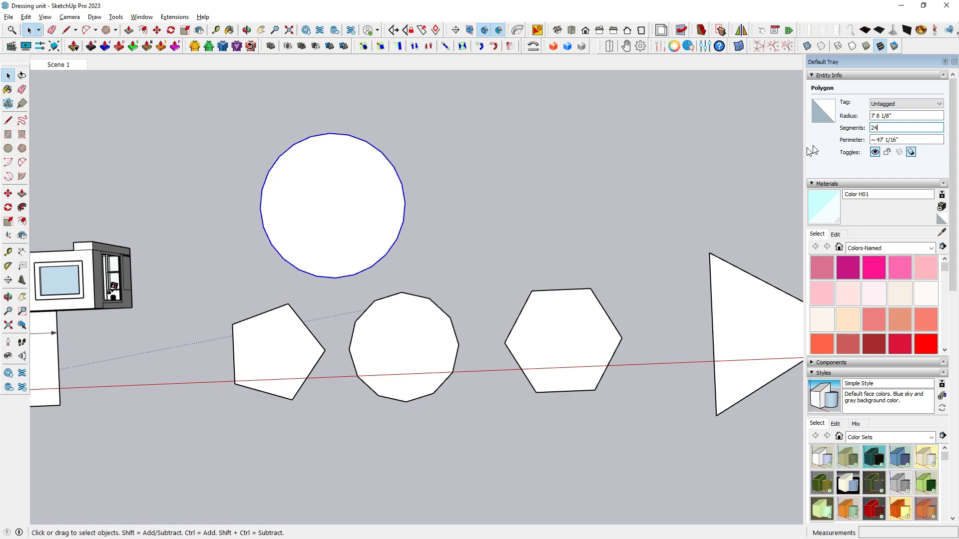
{"action": "left_click", "coordinate": [633, 170]}
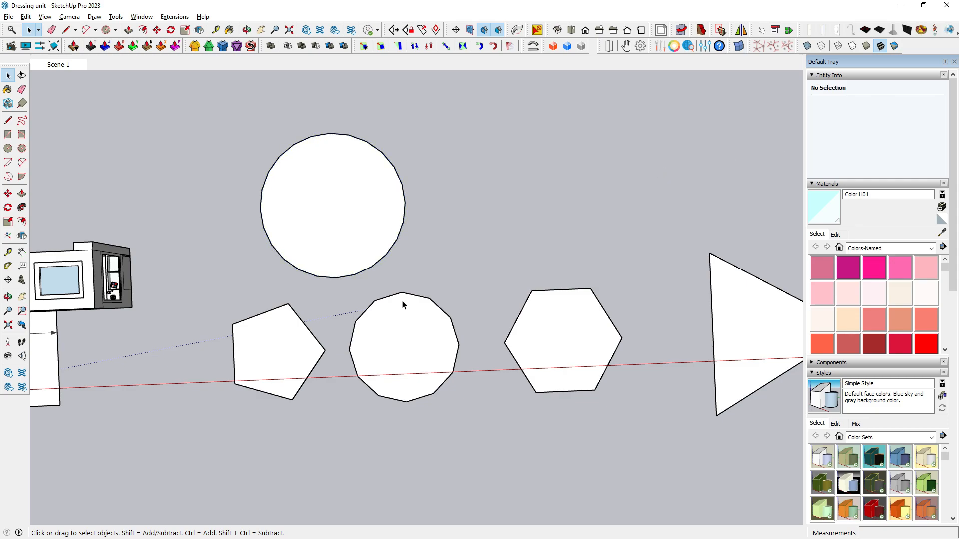
Examine the entity information of the 24-sided polygon's face and outline, the triangle's face, and the hexagon's outline.
{"action": "scroll", "coordinate": [402, 302], "scroll_direction": "down", "scroll_amount": 2}
{"action": "left_click", "coordinate": [368, 247]}
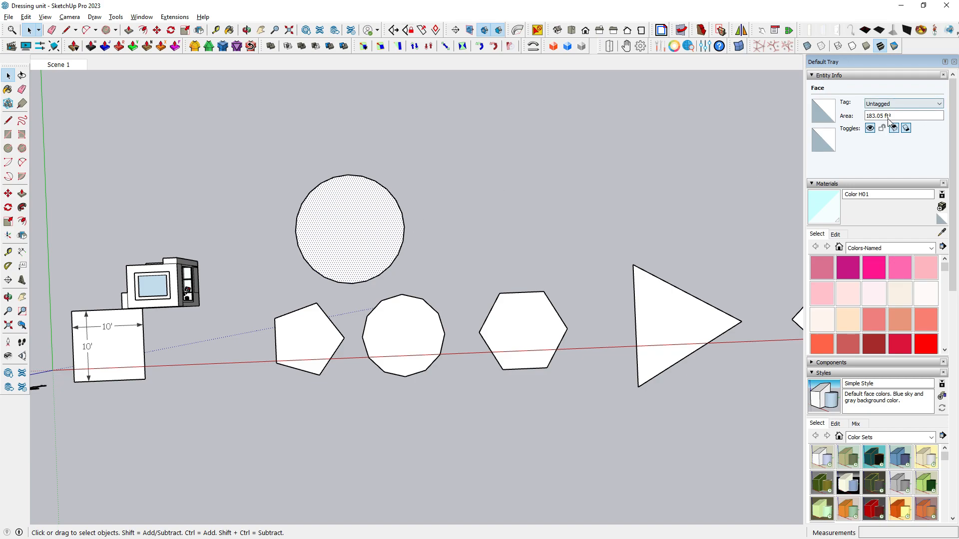
{"action": "left_click", "coordinate": [404, 221]}
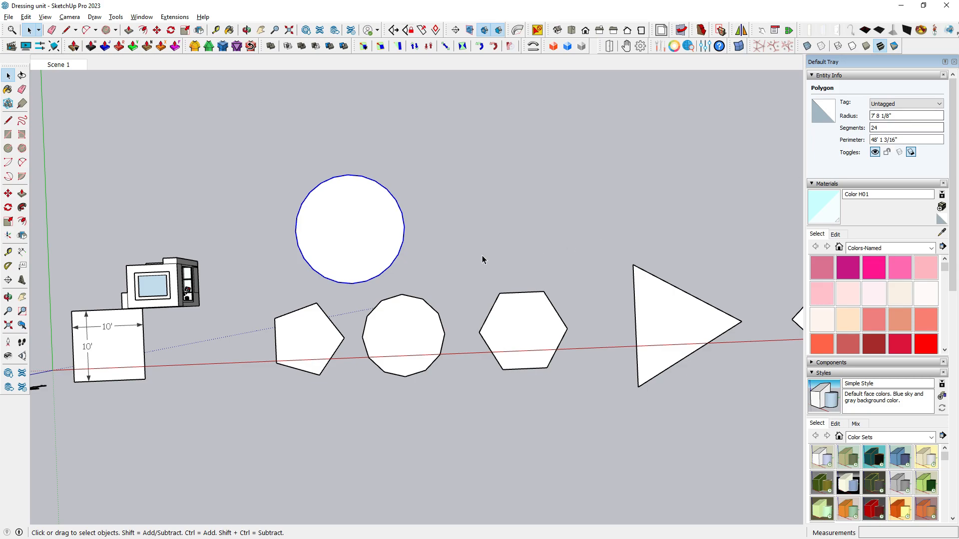
{"action": "left_click", "coordinate": [385, 243]}
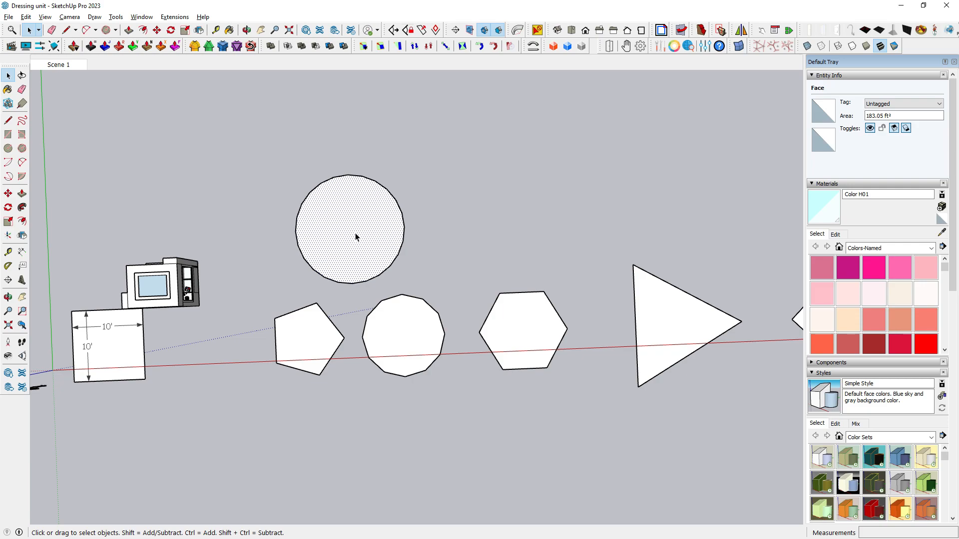
{"action": "left_click", "coordinate": [662, 315]}
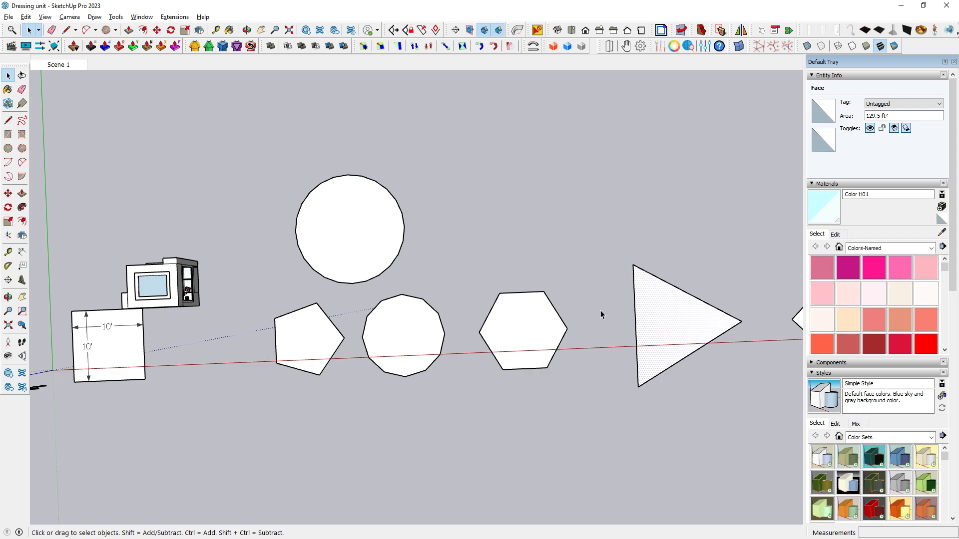
{"action": "left_click", "coordinate": [546, 297]}
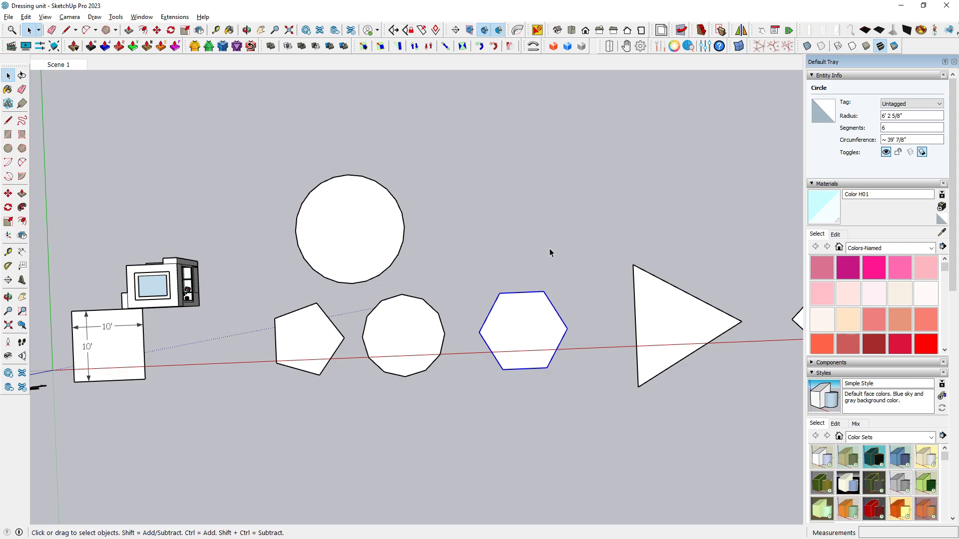
{"action": "left_click", "coordinate": [551, 220]}
Erase the triangle's outline with the Eraser and undo the erasure.
{"action": "scroll", "coordinate": [514, 246], "scroll_direction": "down", "scroll_amount": 6}
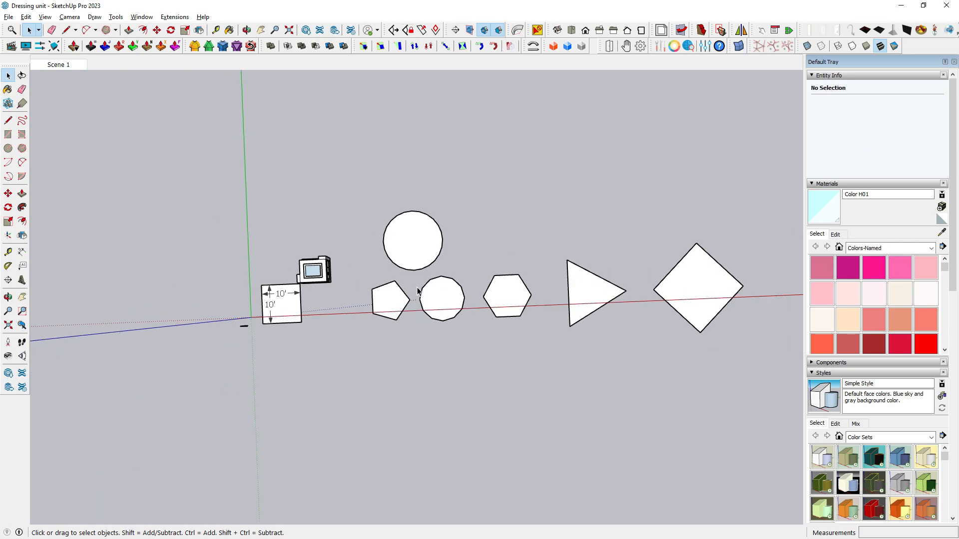
{"action": "scroll", "coordinate": [417, 290], "scroll_direction": "down", "scroll_amount": 2}
{"action": "scroll", "coordinate": [589, 283], "scroll_direction": "up", "scroll_amount": 4}
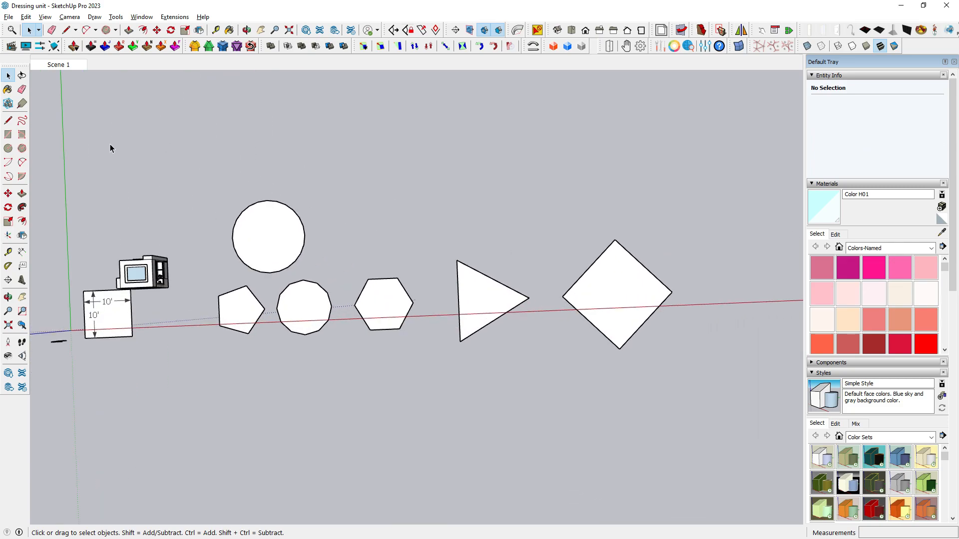
{"action": "left_click", "coordinate": [21, 91]}
{"action": "scroll", "coordinate": [514, 312], "scroll_direction": "up", "scroll_amount": 2}
{"action": "left_click_drag", "start_coordinate": [508, 308], "coordinate": [508, 308]}
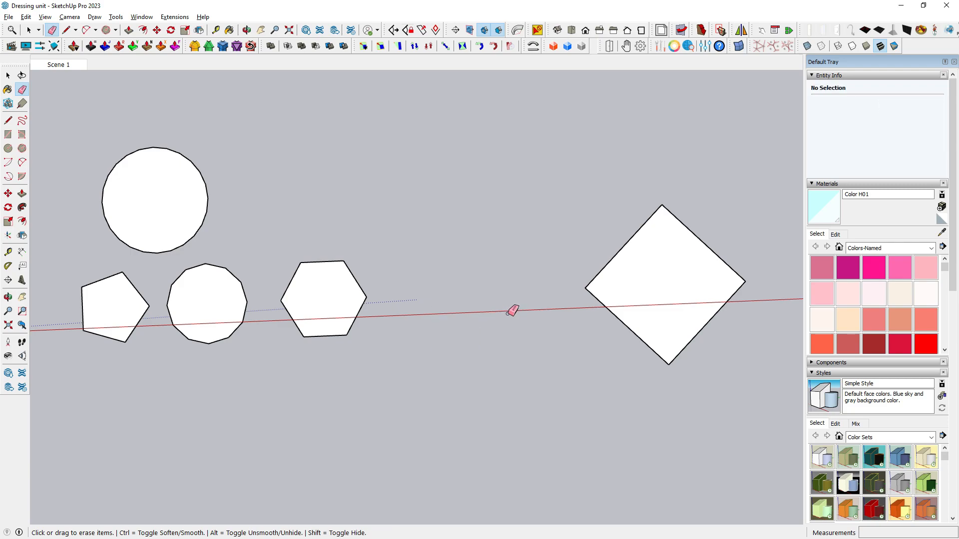
{"action": "key", "text": "ctrl+z"}
{"action": "scroll", "coordinate": [494, 299], "scroll_direction": "down", "scroll_amount": 1}
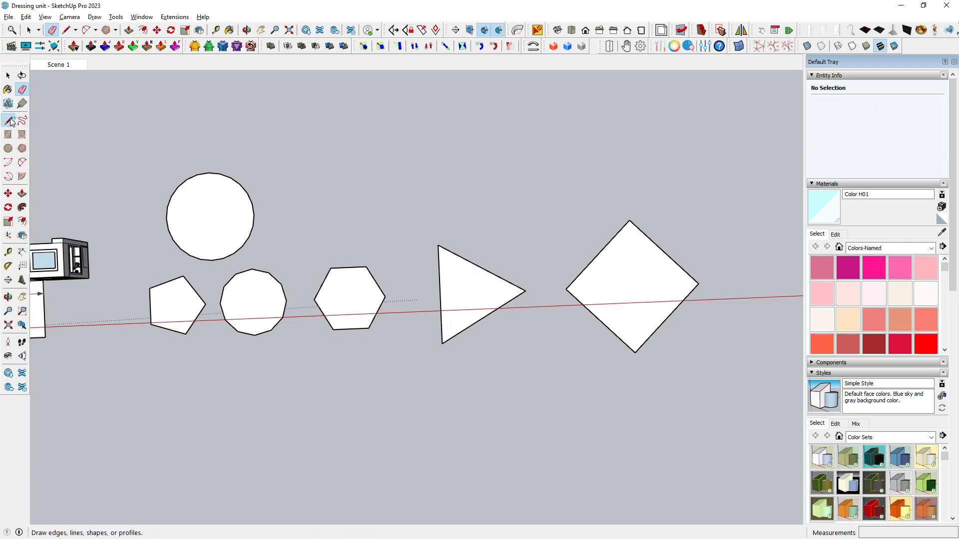
Build a pyramid on the square with the Line tool, joining its corners to a raised apex.
{"action": "left_click", "coordinate": [9, 120]}
{"action": "mouse_move", "coordinate": [589, 275]}
{"action": "middle_mouse_down"}
{"action": "mouse_move", "coordinate": [368, 171]}
{"action": "mouse_move", "coordinate": [366, 189]}
{"action": "mouse_move", "coordinate": [350, 188]}
{"action": "middle_mouse_up"}
Soften two of the pyramid's sloping edges with the Eraser.
{"action": "key", "text": "e"}
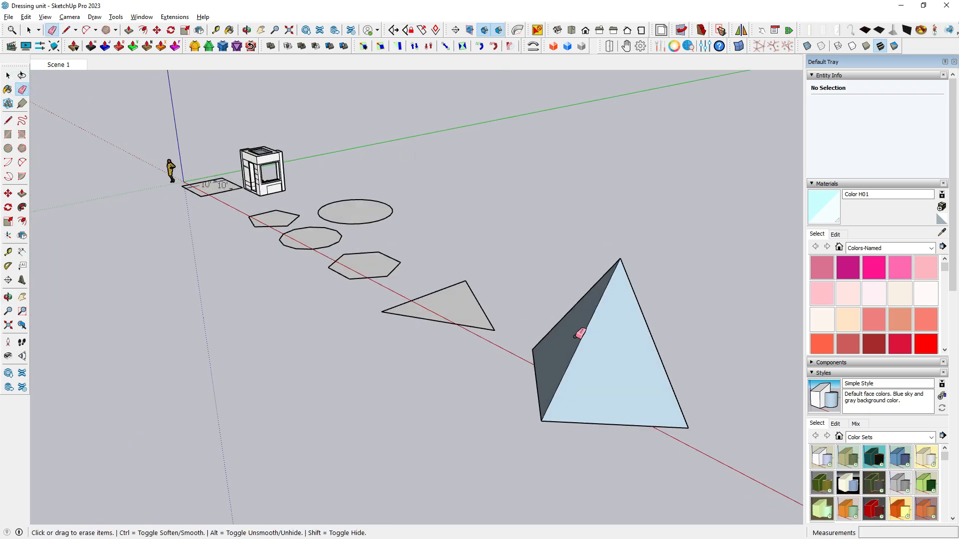
{"action": "left_click", "coordinate": [575, 335], "text": "ctrl"}
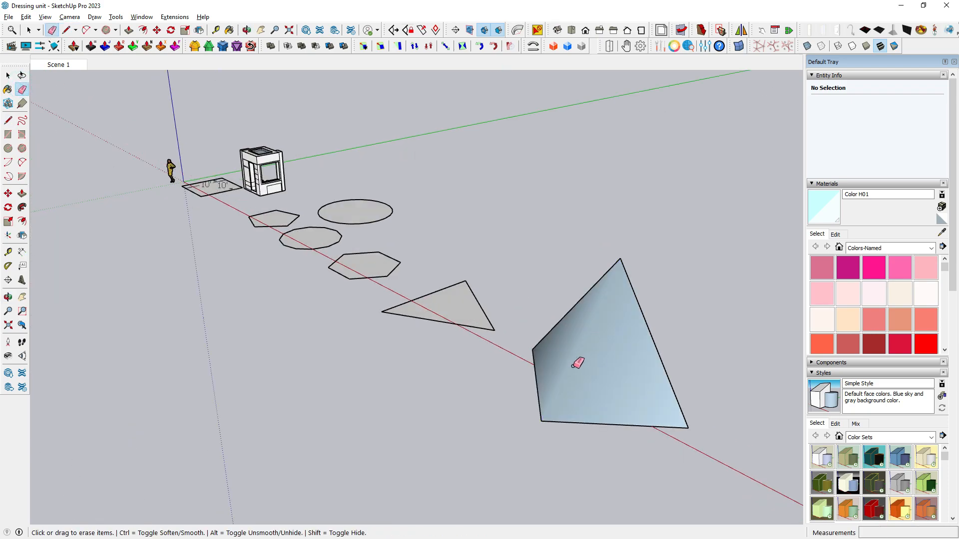
{"action": "mouse_move", "coordinate": [577, 362]}
{"action": "middle_mouse_down"}
{"action": "mouse_move", "coordinate": [702, 375]}
{"action": "mouse_move", "coordinate": [749, 368]}
{"action": "mouse_move", "coordinate": [276, 403]}
{"action": "mouse_move", "coordinate": [294, 388]}
{"action": "middle_mouse_up"}
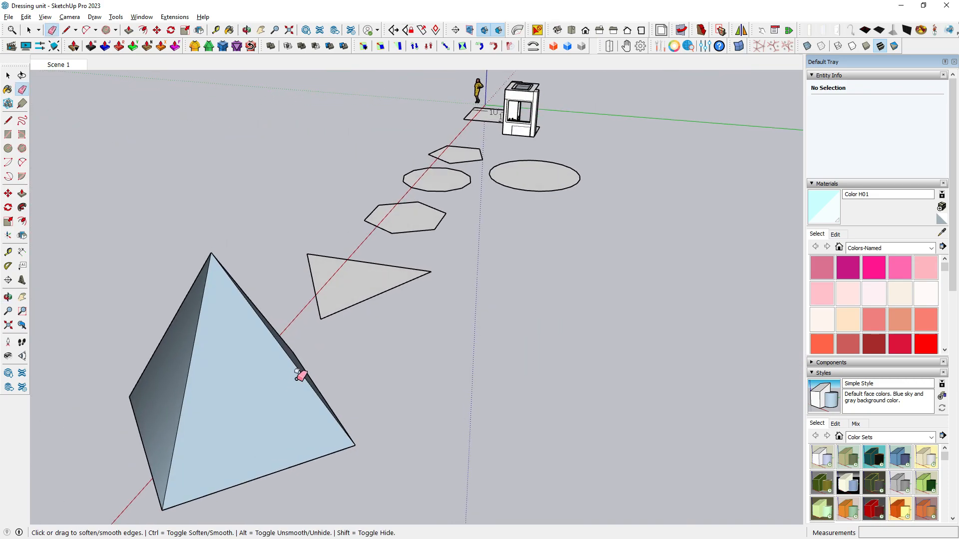
{"action": "left_click", "coordinate": [300, 375], "text": "ctrl"}
Examine the pyramid's softened and unsoftened edges from all sides, up close and from a distance.
{"action": "middle_click_drag", "start_coordinate": [299, 376], "coordinate": [325, 443]}
{"action": "scroll", "coordinate": [479, 384], "scroll_direction": "down", "scroll_amount": 2}
{"action": "scroll", "coordinate": [160, 351], "scroll_direction": "up", "scroll_amount": 5}
{"action": "scroll", "coordinate": [209, 329], "scroll_direction": "up", "scroll_amount": 3}
{"action": "middle_click_drag", "start_coordinate": [225, 317], "coordinate": [376, 263]}
{"action": "scroll", "coordinate": [376, 263], "scroll_direction": "down", "scroll_amount": 3}
{"action": "mouse_move", "coordinate": [306, 364]}
{"action": "middle_mouse_down"}
{"action": "mouse_move", "coordinate": [392, 404]}
{"action": "mouse_move", "coordinate": [439, 450]}
{"action": "mouse_move", "coordinate": [760, 392]}
{"action": "mouse_move", "coordinate": [598, 259]}
{"action": "middle_mouse_up"}
{"action": "scroll", "coordinate": [623, 176], "scroll_direction": "up", "scroll_amount": 2}
{"action": "scroll", "coordinate": [624, 176], "scroll_direction": "down", "scroll_amount": 3}
{"action": "middle_click_drag", "start_coordinate": [568, 350], "coordinate": [103, 339]}
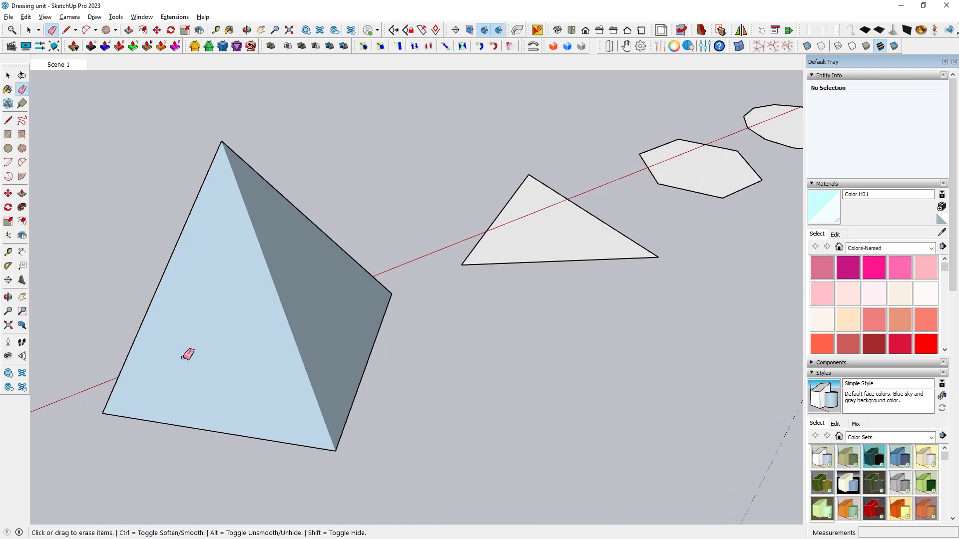
{"action": "middle_click_drag", "start_coordinate": [223, 351], "coordinate": [703, 376]}
{"action": "mouse_move", "coordinate": [460, 370]}
{"action": "middle_mouse_down"}
{"action": "mouse_move", "coordinate": [550, 376]}
{"action": "mouse_move", "coordinate": [280, 387]}
{"action": "mouse_move", "coordinate": [366, 367]}
{"action": "mouse_move", "coordinate": [195, 401]}
{"action": "middle_mouse_up"}
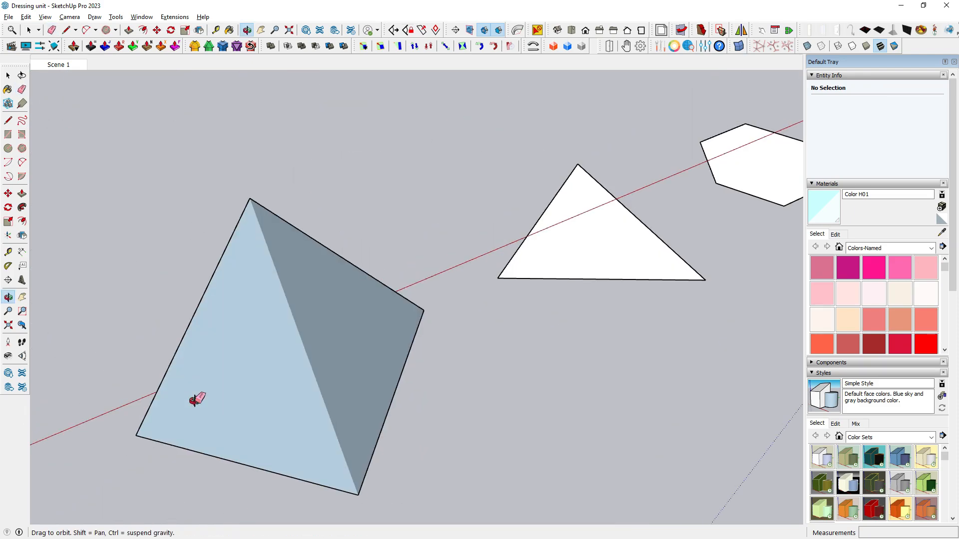
{"action": "scroll", "coordinate": [278, 343], "scroll_direction": "down", "scroll_amount": 2}
{"action": "mouse_move", "coordinate": [279, 343]}
{"action": "middle_mouse_down"}
{"action": "mouse_move", "coordinate": [642, 360]}
{"action": "mouse_move", "coordinate": [711, 387]}
{"action": "middle_mouse_up"}
{"action": "scroll", "coordinate": [609, 374], "scroll_direction": "down", "scroll_amount": 2}
{"action": "scroll", "coordinate": [533, 413], "scroll_direction": "down", "scroll_amount": 2}
{"action": "middle_click_drag", "start_coordinate": [534, 413], "coordinate": [645, 384]}
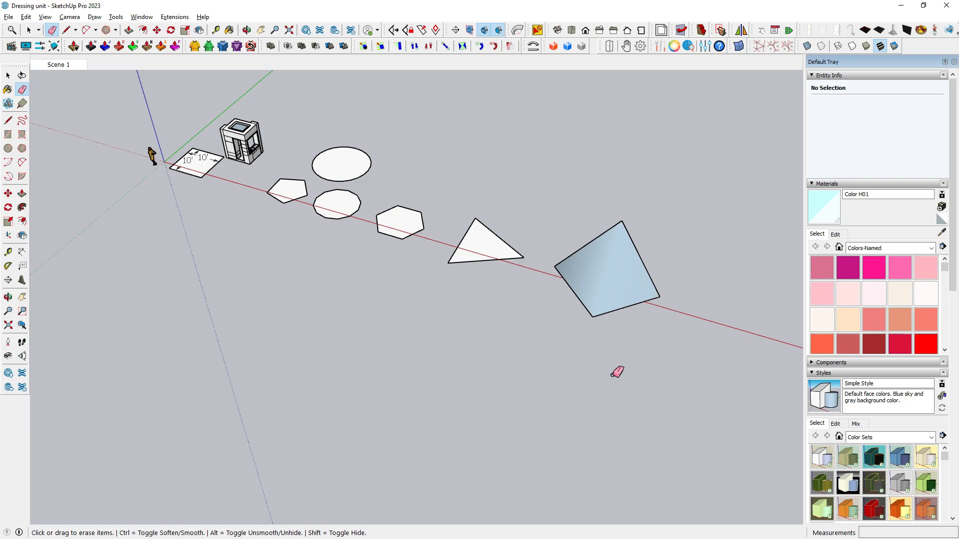
{"action": "scroll", "coordinate": [646, 245], "scroll_direction": "up", "scroll_amount": 2}
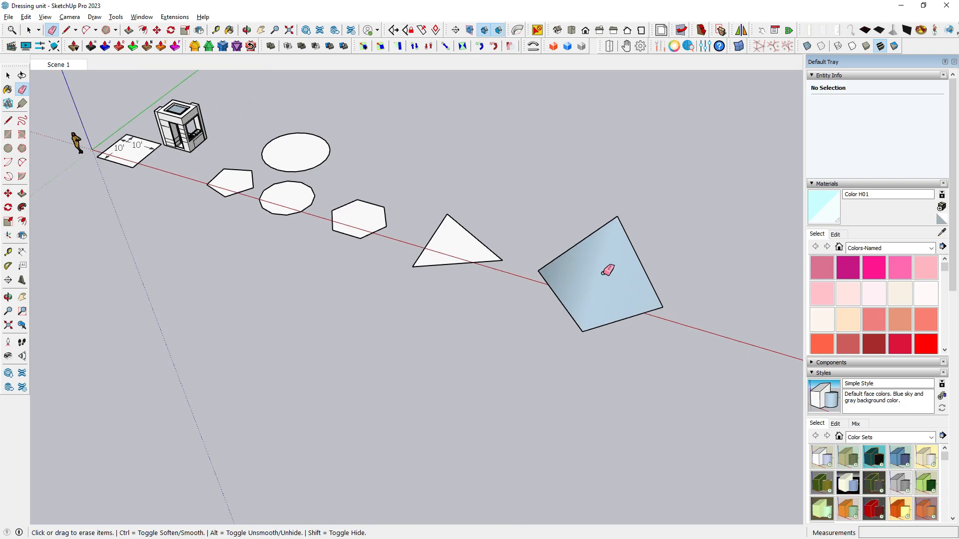
{"action": "middle_click_drag", "start_coordinate": [437, 446], "coordinate": [493, 454]}
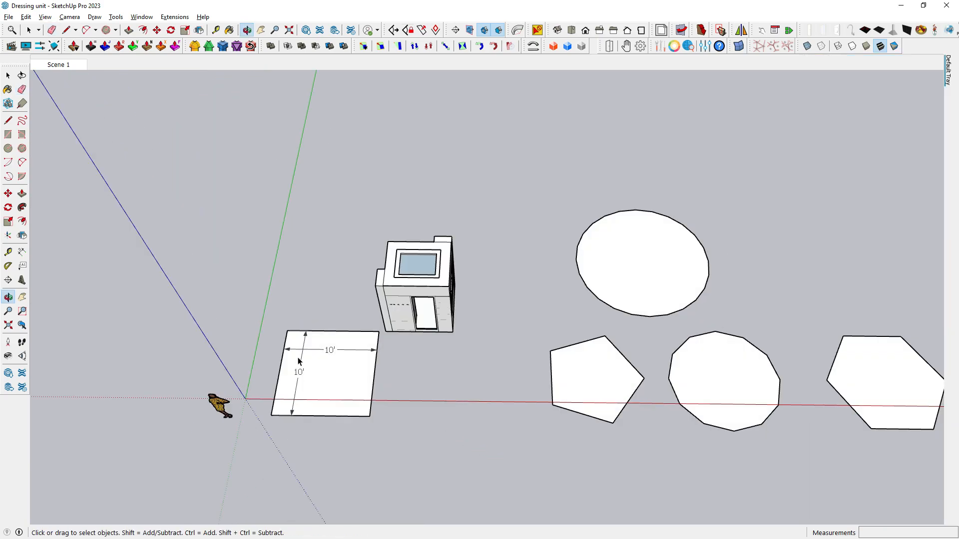
{"action": "scroll", "coordinate": [298, 360], "scroll_direction": "down", "scroll_amount": 5}
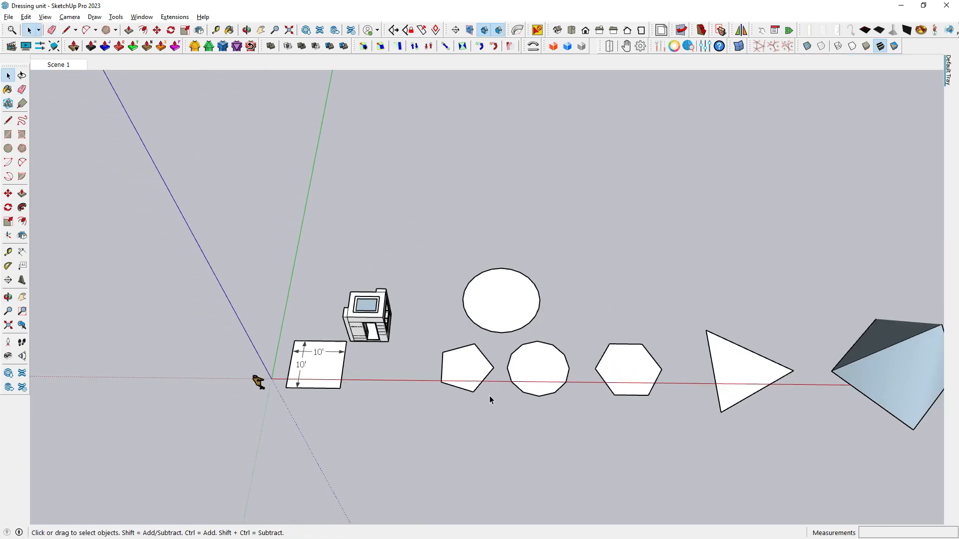
{"action": "scroll", "coordinate": [394, 390], "scroll_direction": "down", "scroll_amount": 2}
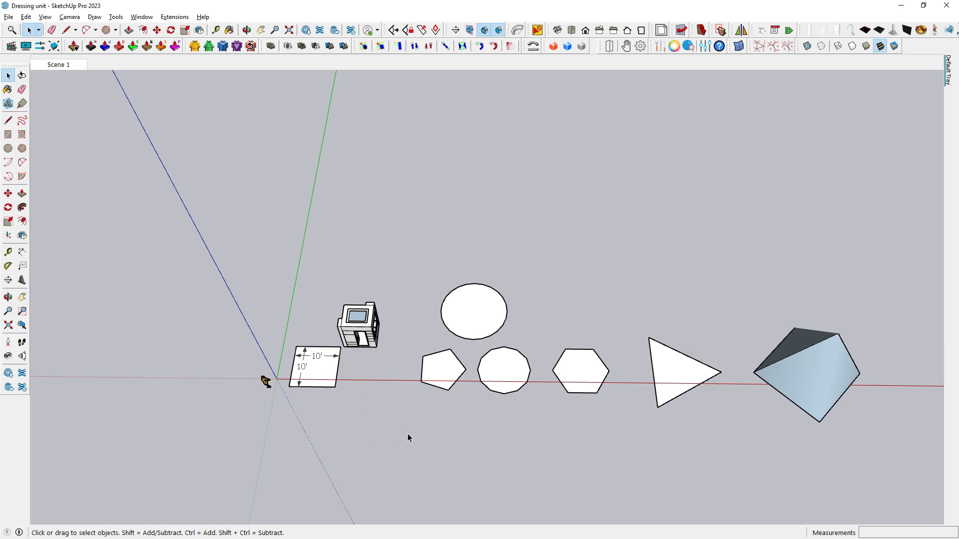
{"action": "scroll", "coordinate": [397, 419], "scroll_direction": "up", "scroll_amount": 1}
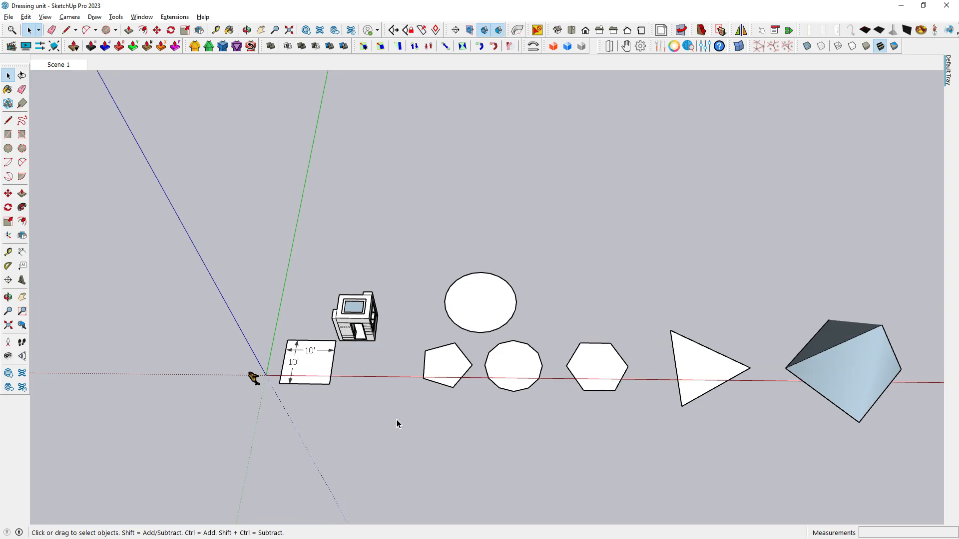